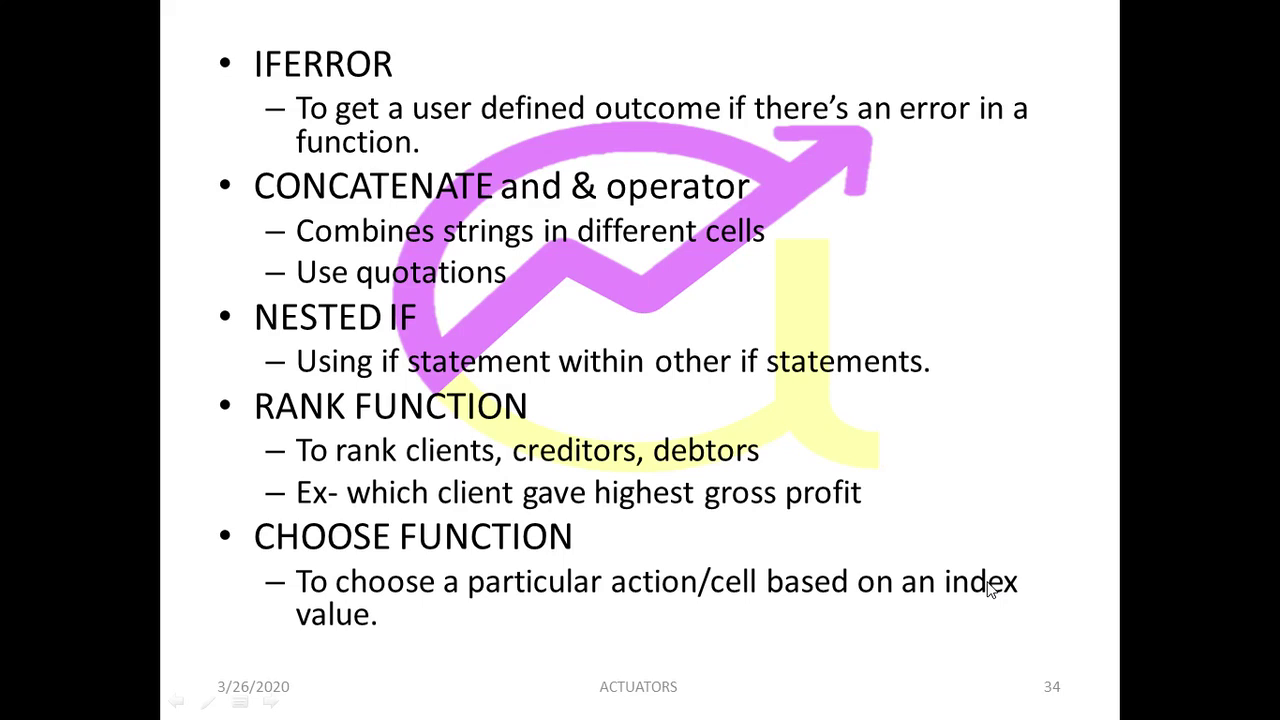
- Switch from the PowerPoint slide on CHOOSE to the DATA ANALYTICS EXCEL workbook
{"action": "key", "text": "alt+Tab"}
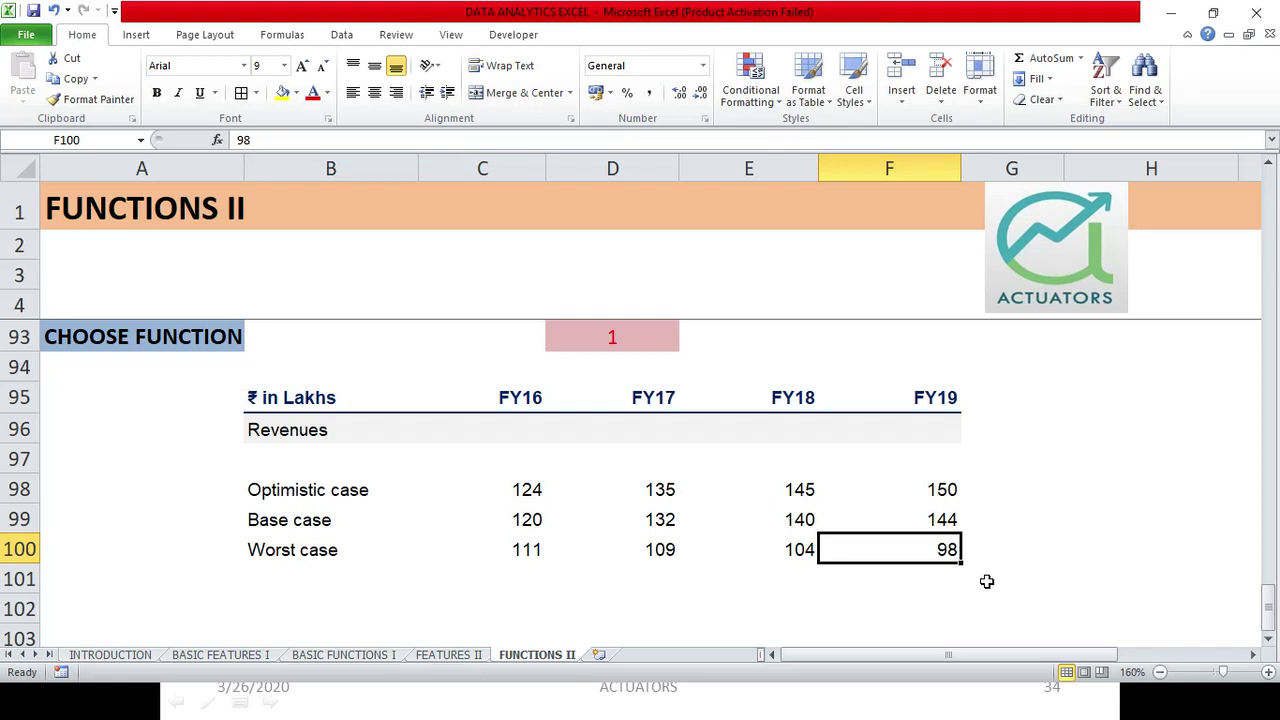
- Review the optimistic/base/worst case rows and index 1 in D93, then start a formula in C96
{"action": "left_click", "coordinate": [987, 581]}
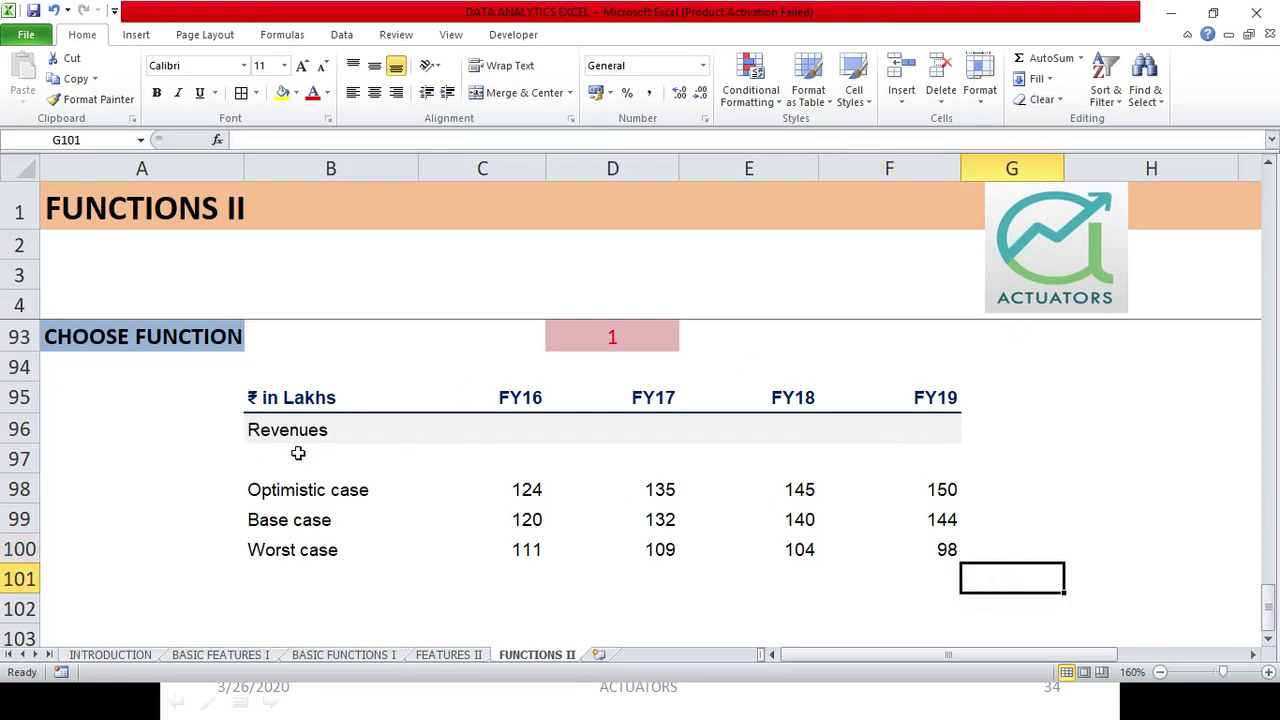
{"action": "left_click", "coordinate": [370, 490]}
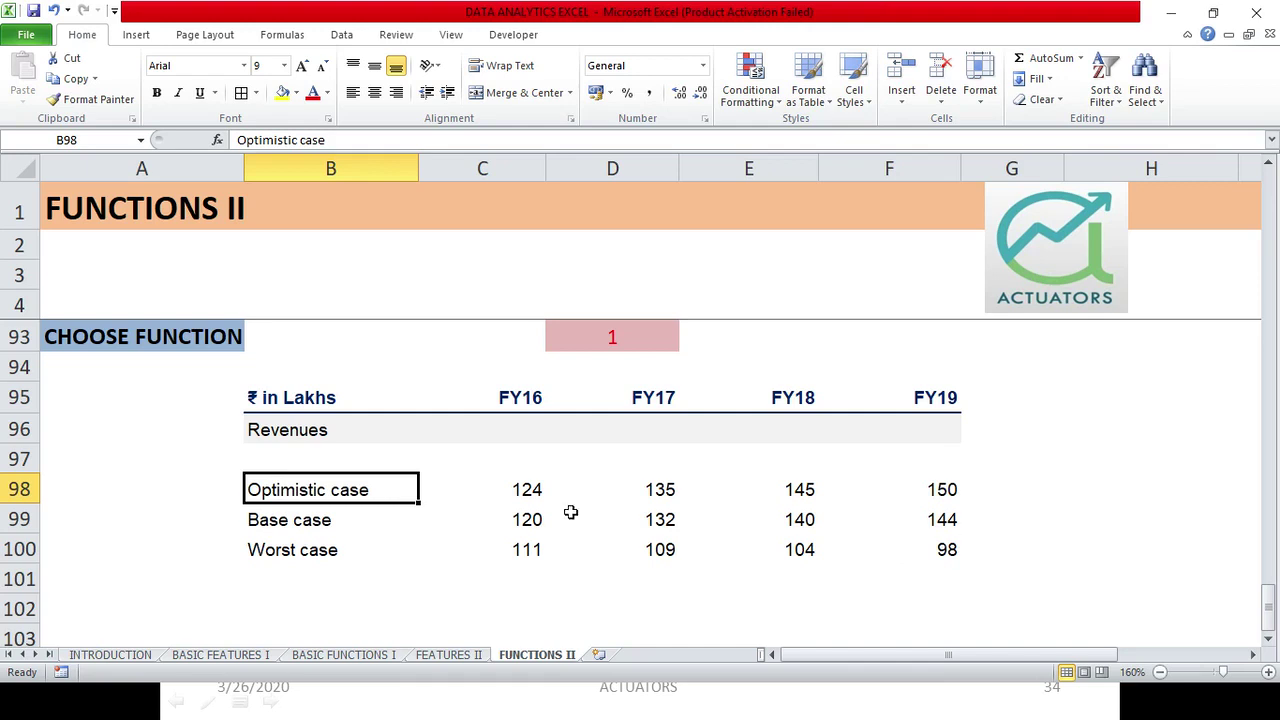
{"action": "left_click", "coordinate": [296, 400]}
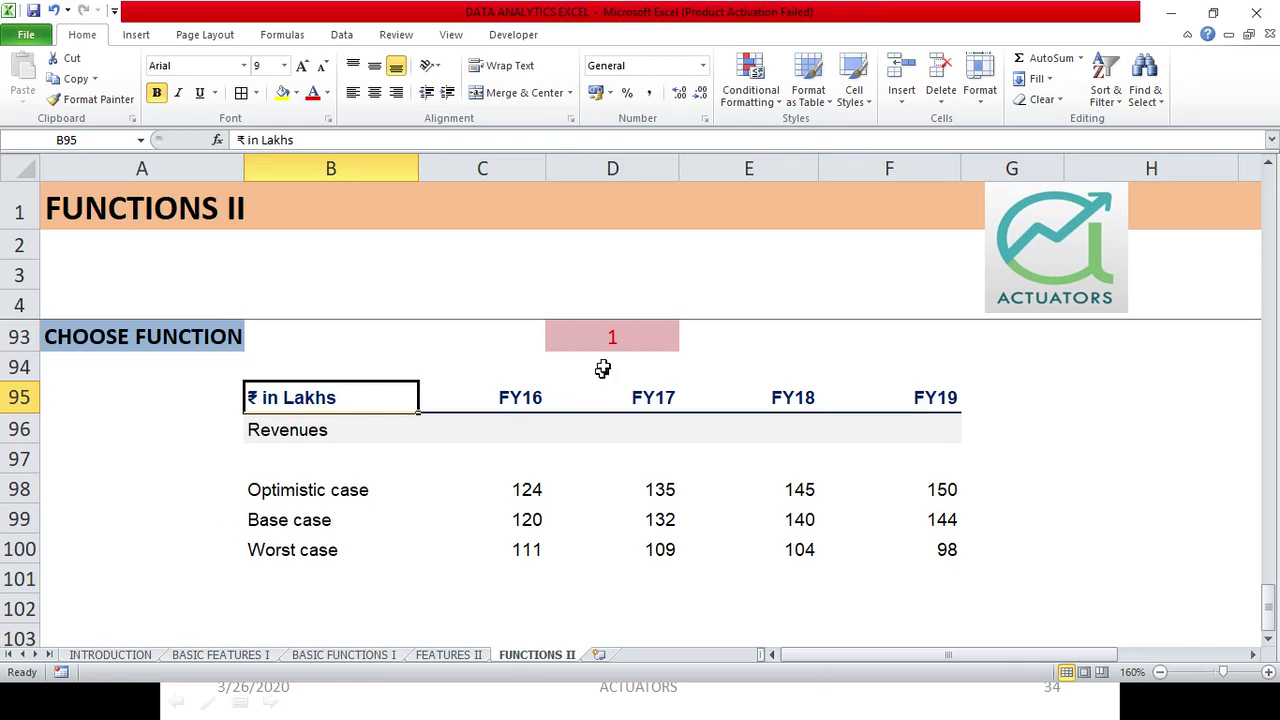
{"action": "left_click", "coordinate": [603, 326]}
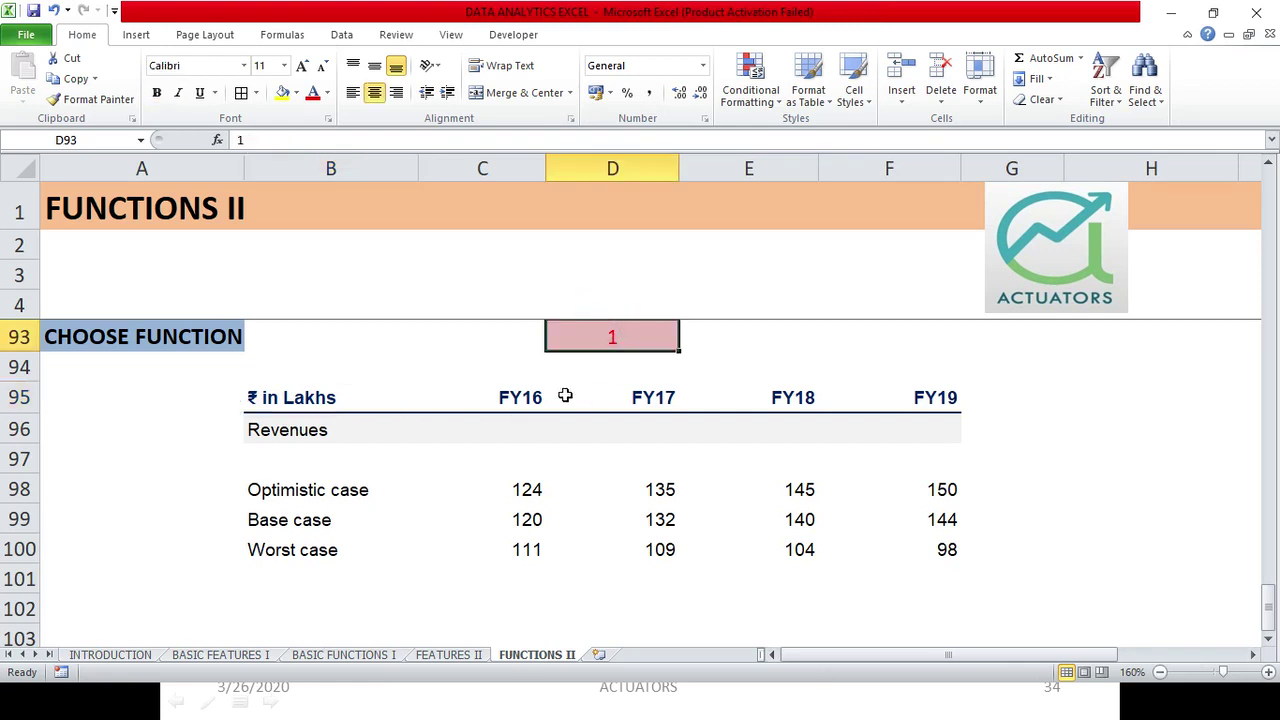
{"action": "left_click", "coordinate": [501, 424]}
{"action": "type", "text": "="}
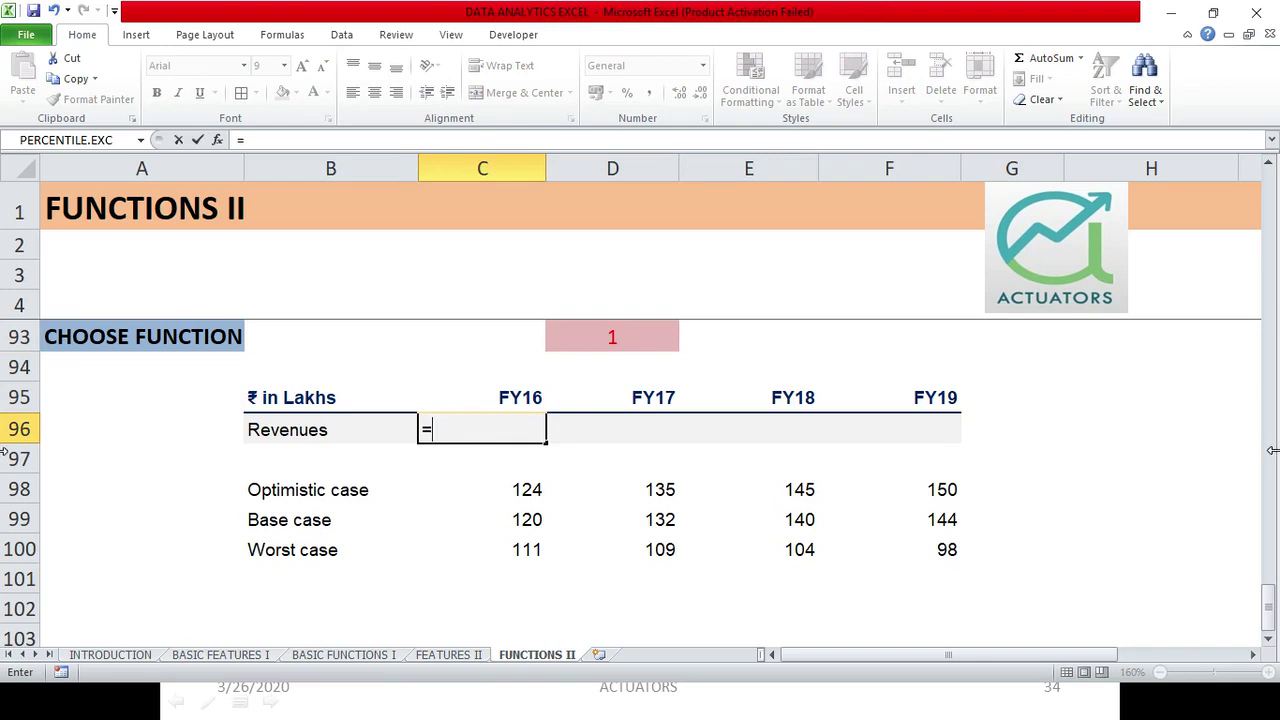
- Build CHOOSE in C96 with index D93 and choices C98, C99, C100
{"action": "type", "text": "CHOOSE"}
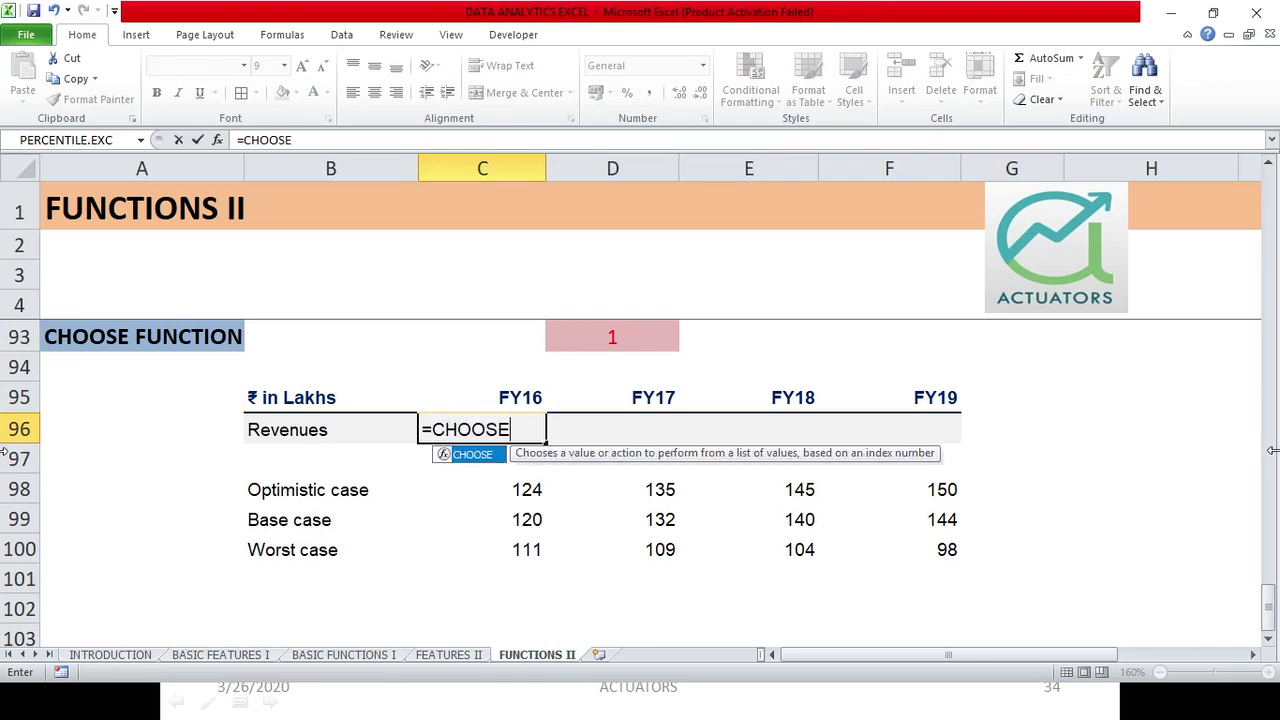
{"action": "type", "text": "("}
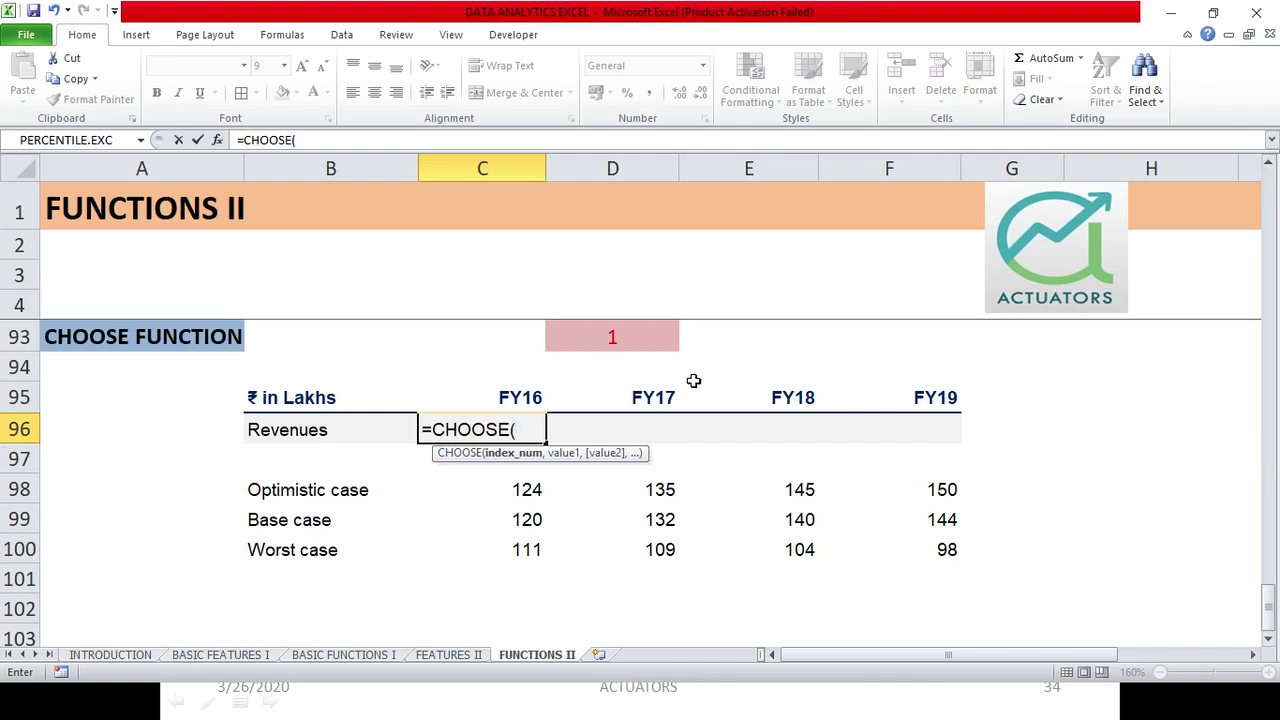
{"action": "left_click", "coordinate": [636, 342]}
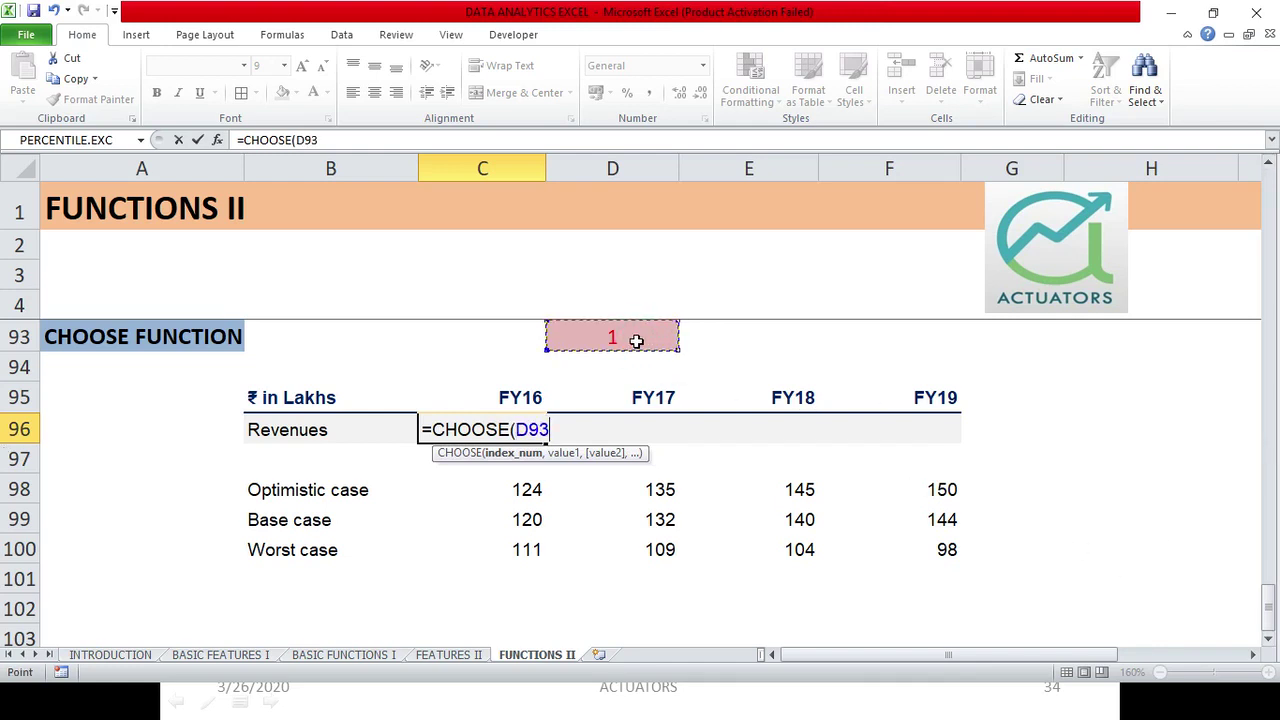
{"action": "type", "text": ","}
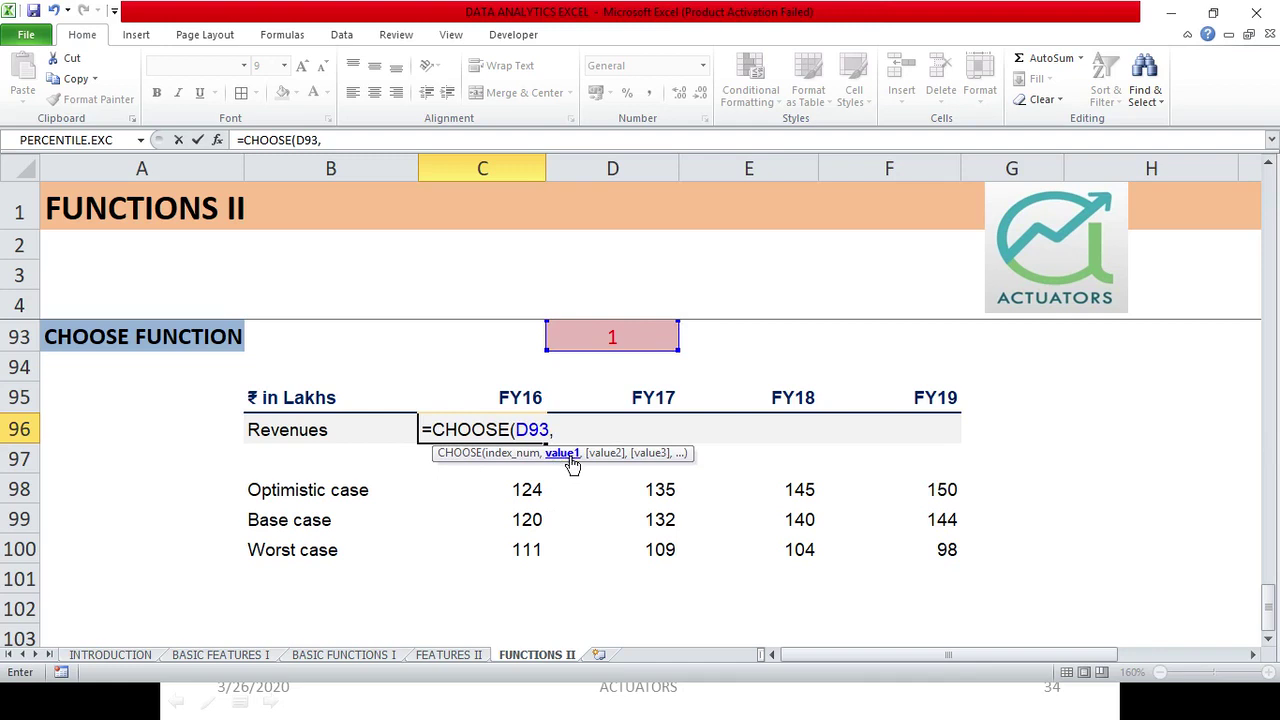
{"action": "left_click", "coordinate": [528, 489]}
{"action": "type", "text": ","}
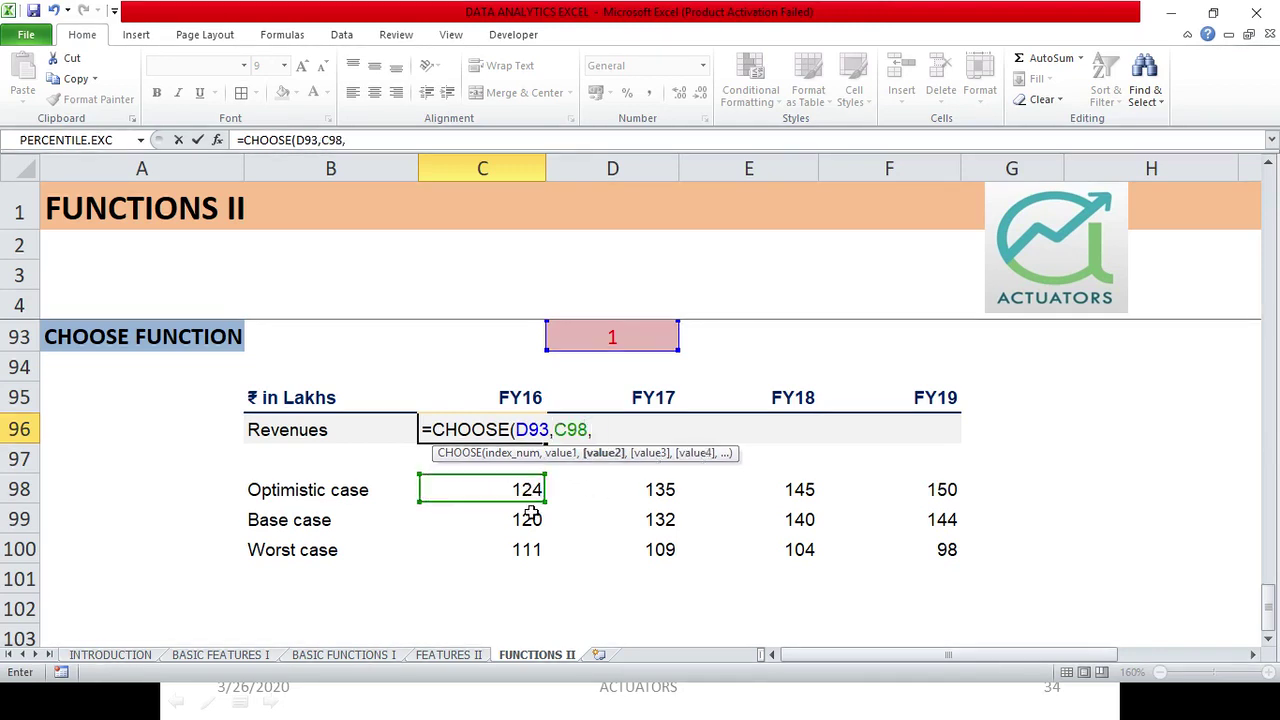
{"action": "left_click", "coordinate": [531, 520]}
{"action": "type", "text": ","}
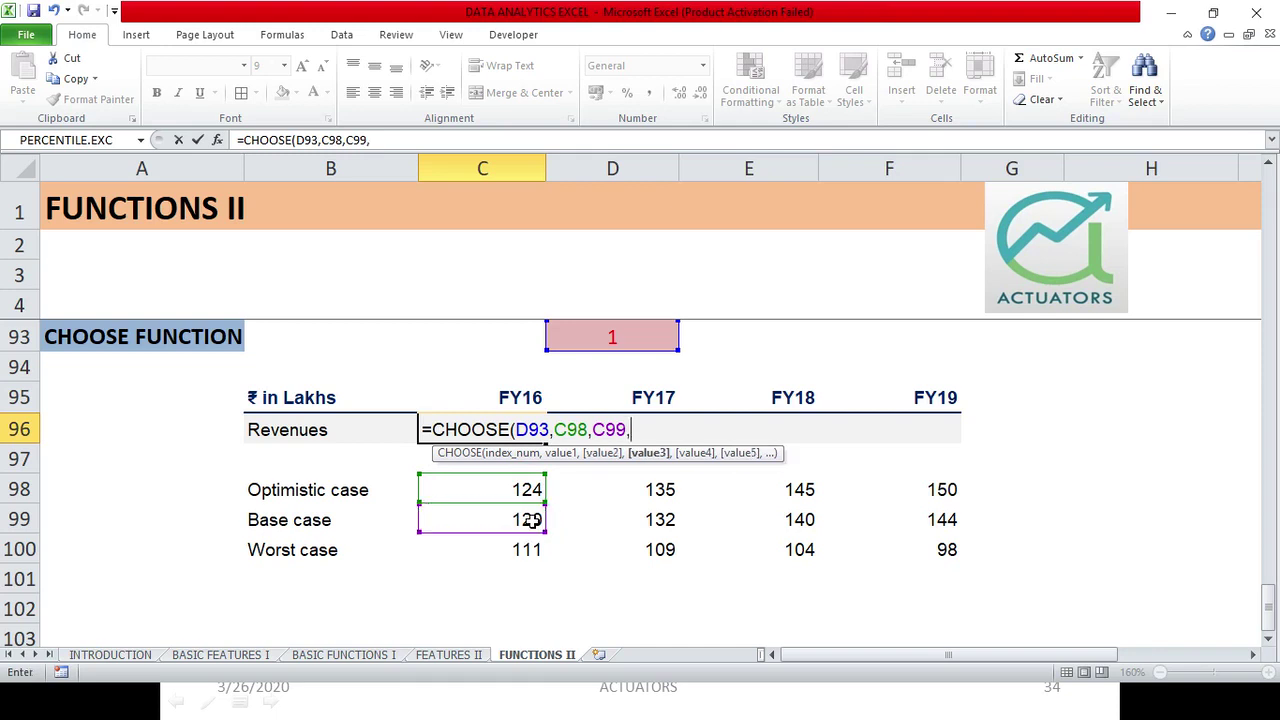
{"action": "left_click", "coordinate": [528, 550]}
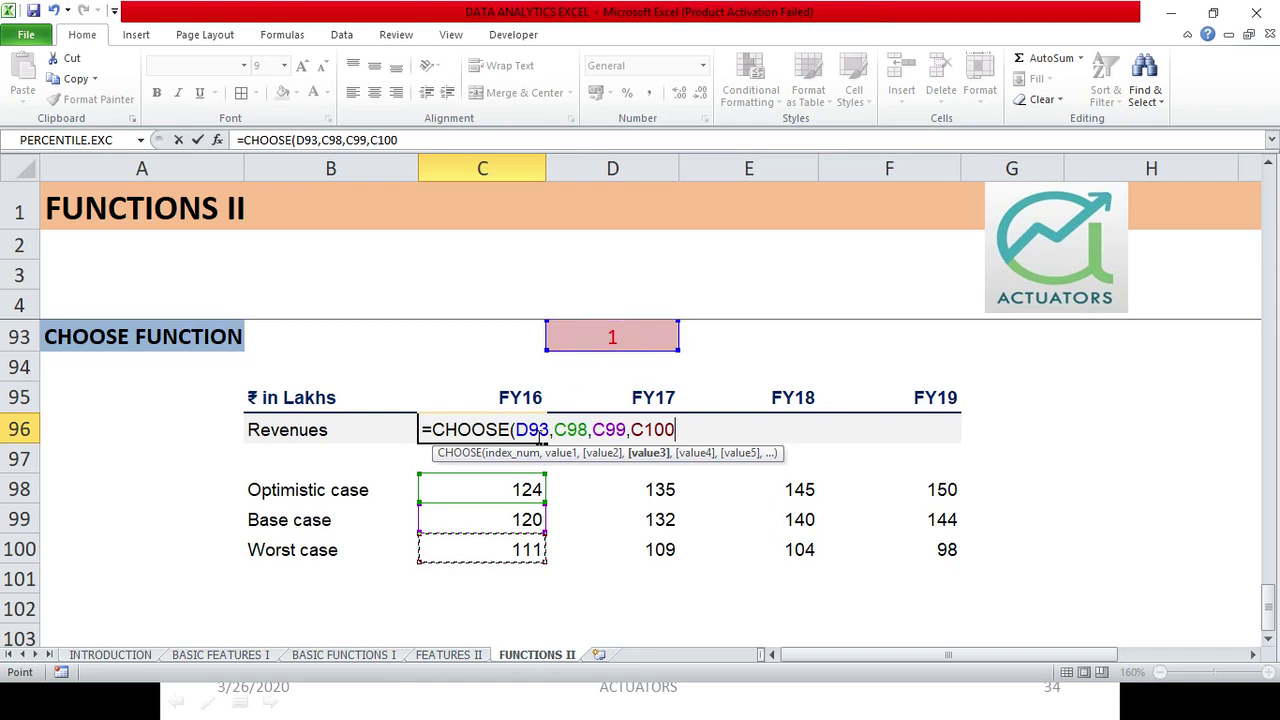
- Lock the index as $D$93 and confirm the formula, returning 124
{"action": "left_click", "coordinate": [550, 430]}
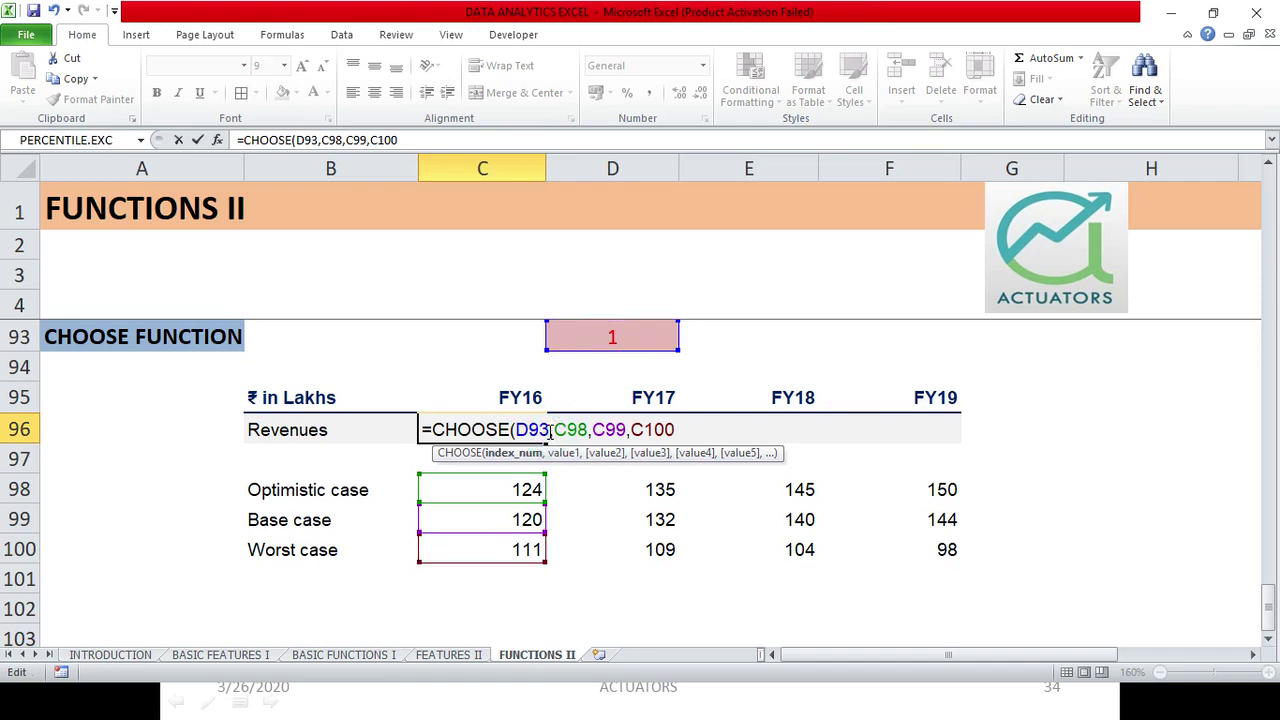
{"action": "key", "text": "F4"}
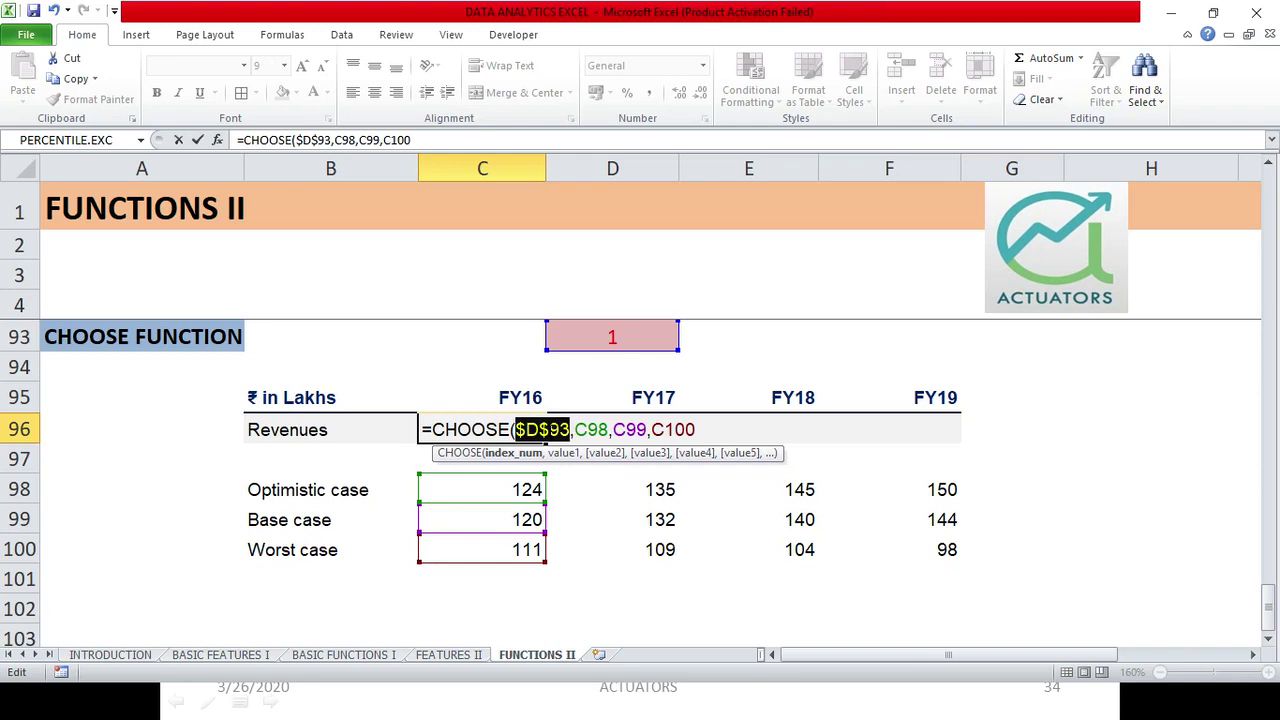
{"action": "left_click", "coordinate": [697, 432]}
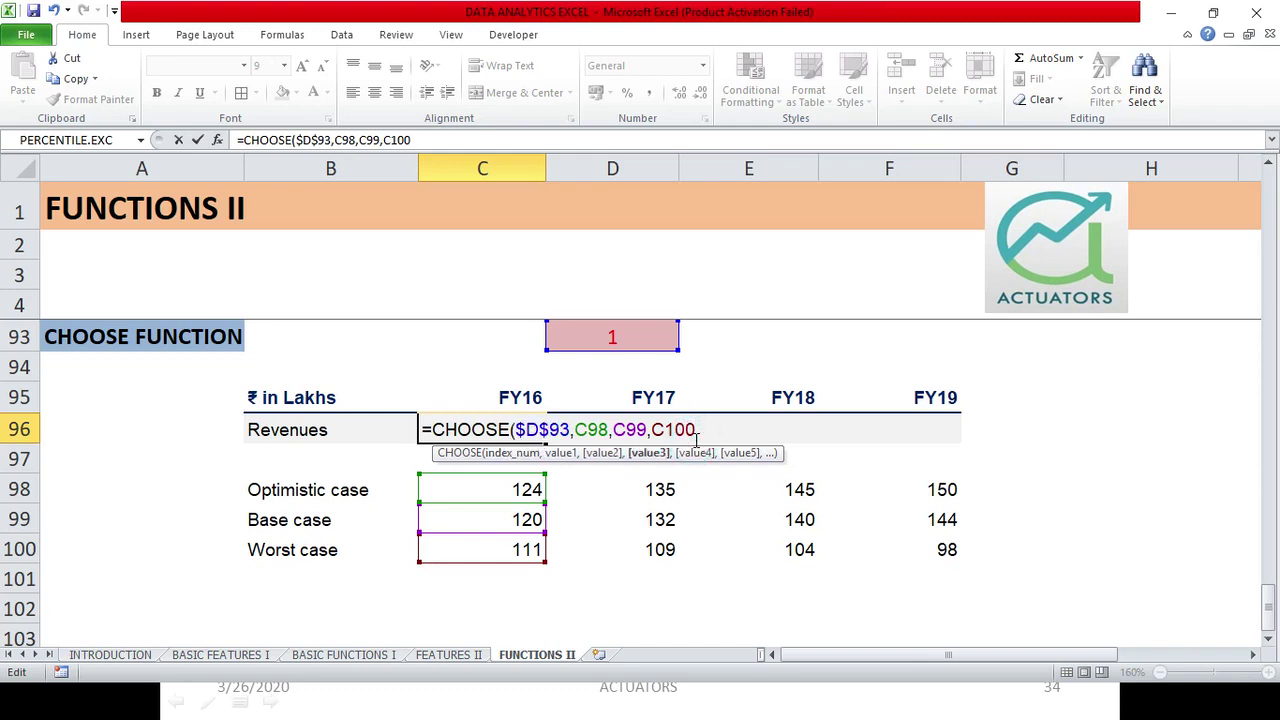
{"action": "type", "text": ")"}
{"action": "key", "text": "Return"}
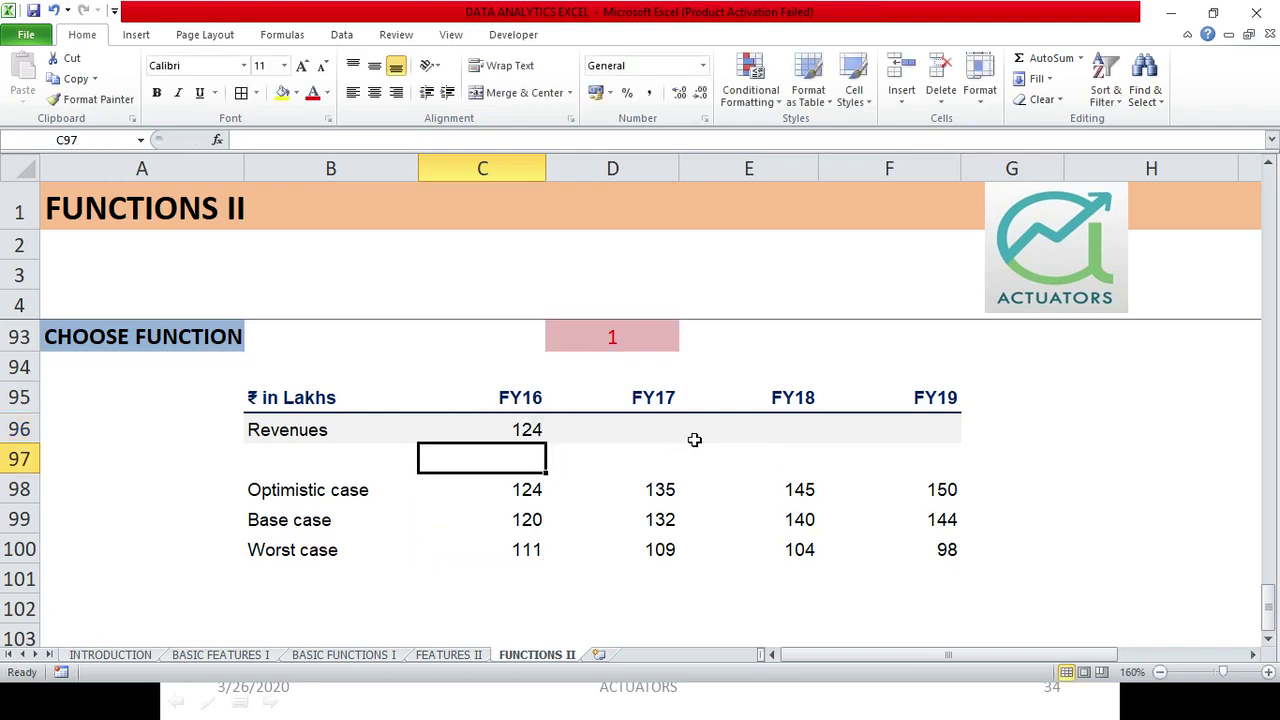
- Fill the Revenues CHOOSE formula across FY16–FY19 and check the C96 formula
{"action": "left_click", "coordinate": [535, 429]}
{"action": "left_click_drag", "start_coordinate": [547, 448], "coordinate": [955, 440]}
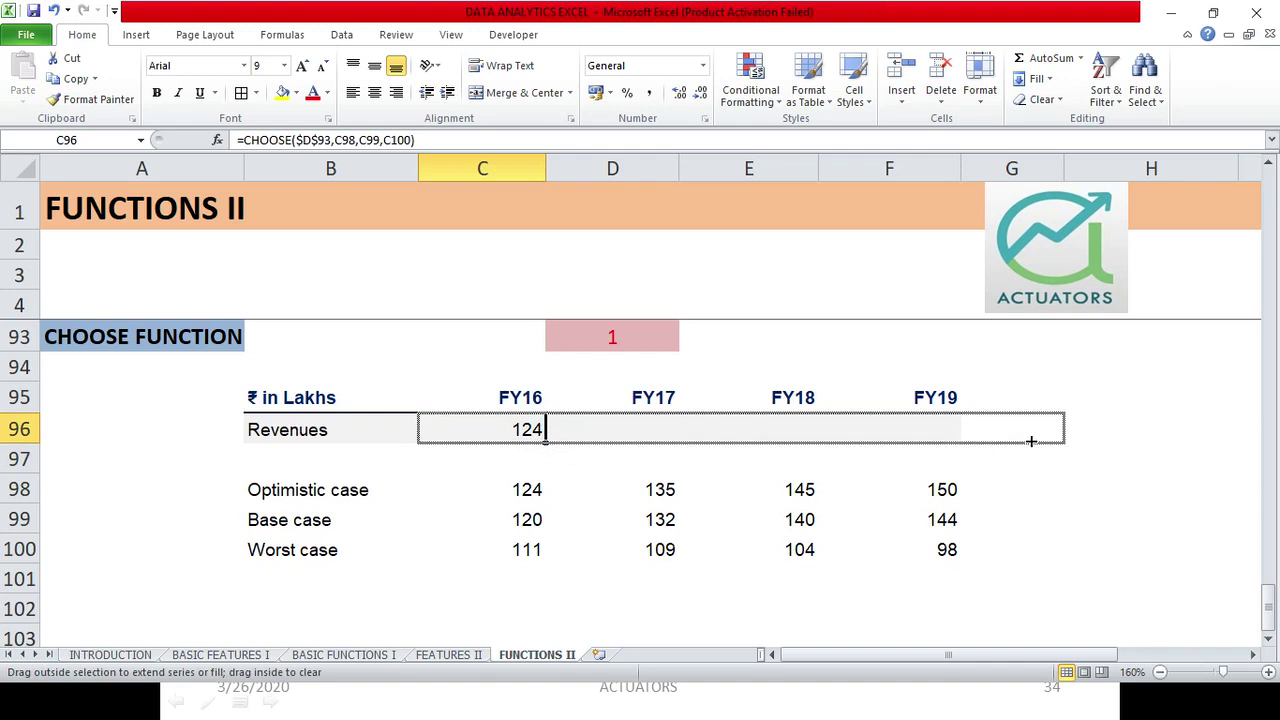
{"action": "double_click", "coordinate": [482, 429]}
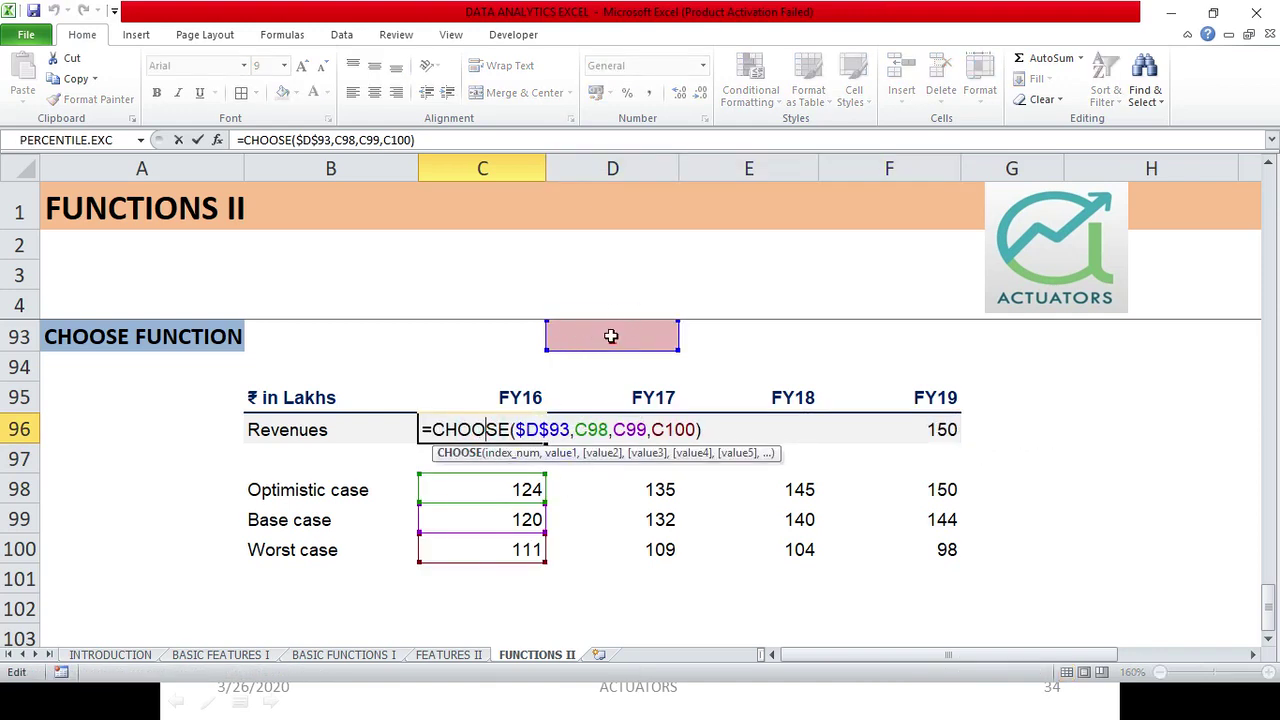
{"action": "key", "text": "End"}
{"action": "key", "text": "Return"}
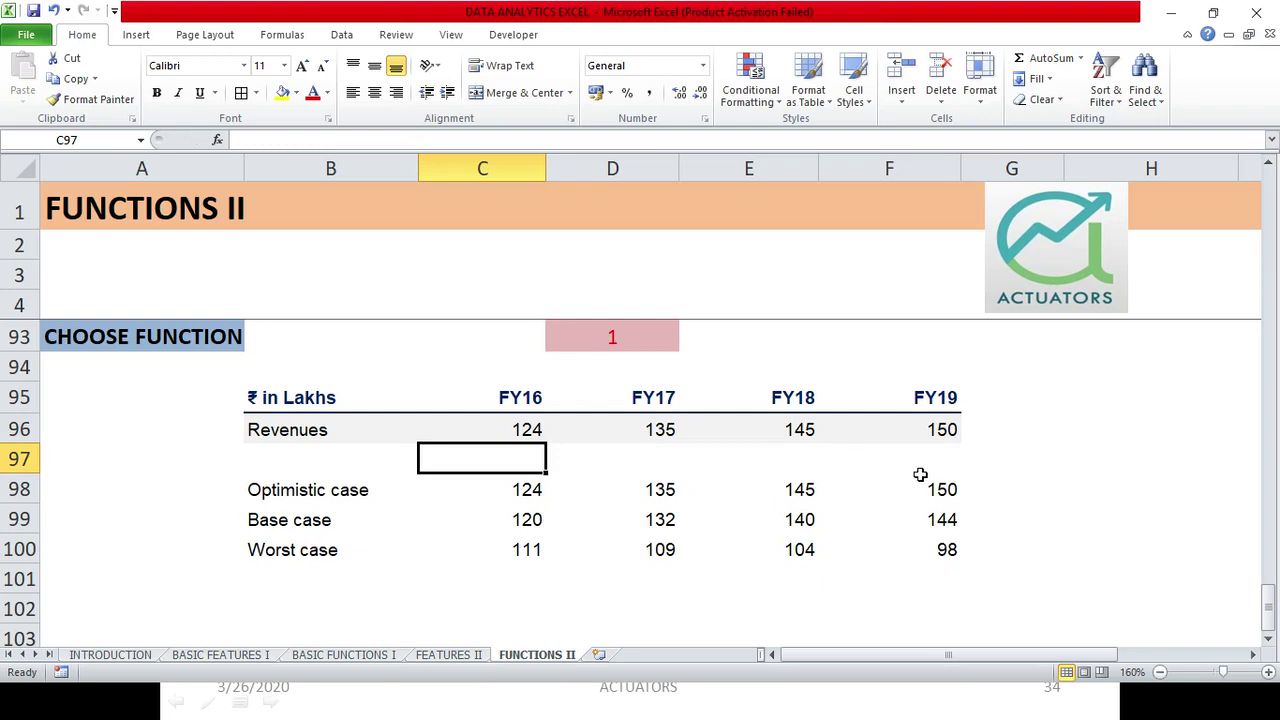
- Recheck =CHOOSE($D$93,C98,C99,C100) in C96 and select the index cell D93
{"action": "double_click", "coordinate": [527, 438]}
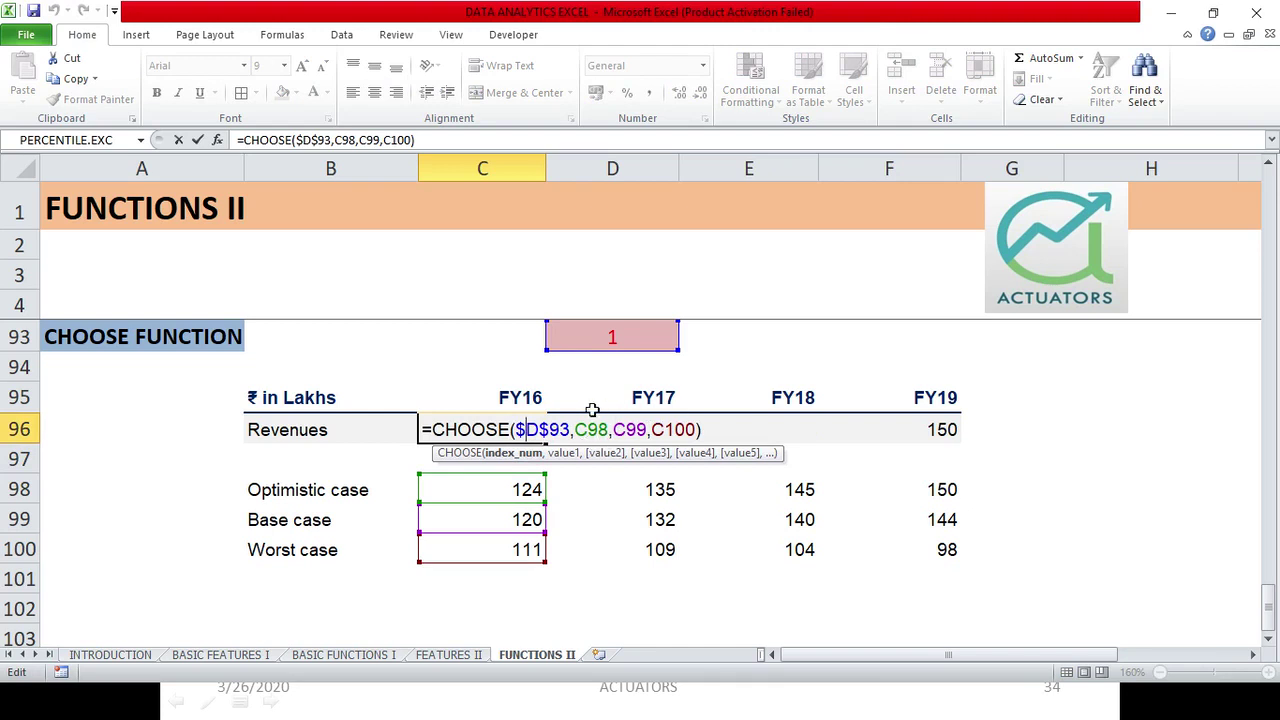
{"action": "key", "text": "Return"}
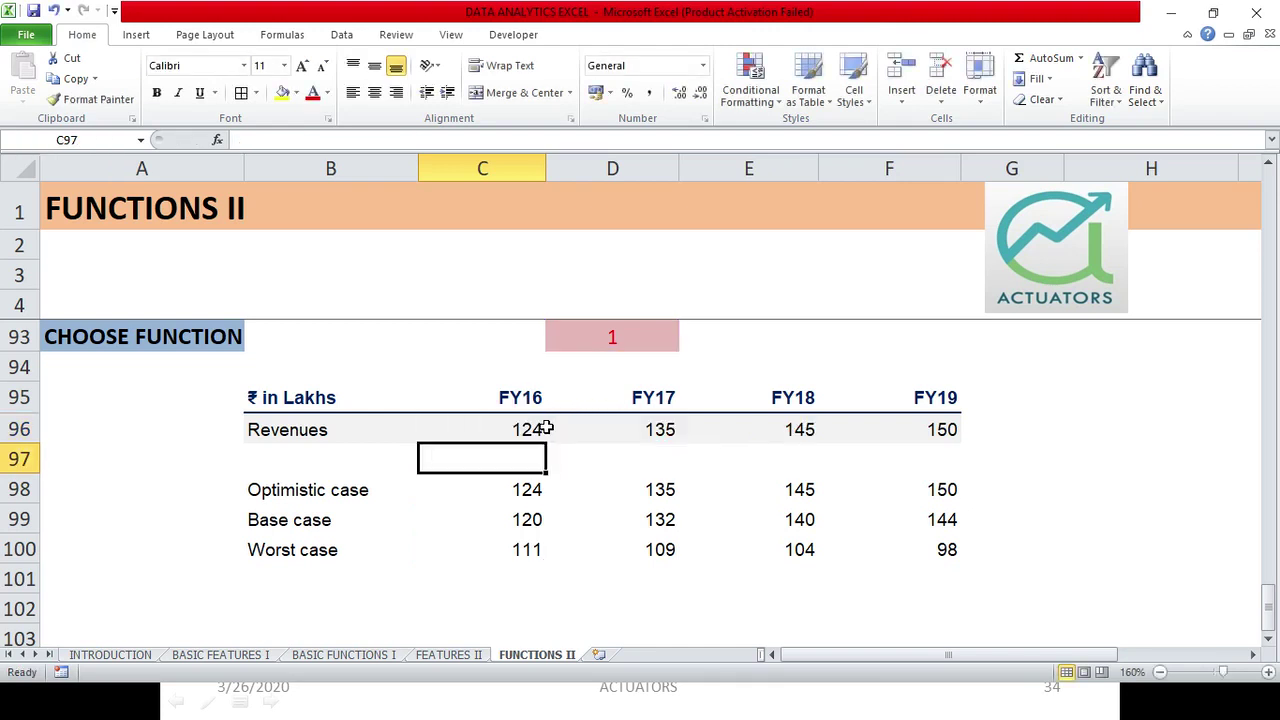
{"action": "left_click", "coordinate": [599, 328]}
- Enter 2 in D93 so Revenues show 120, 132, 140, 144, and verify C96's formula
{"action": "type", "text": "2"}
{"action": "key", "text": "Return"}
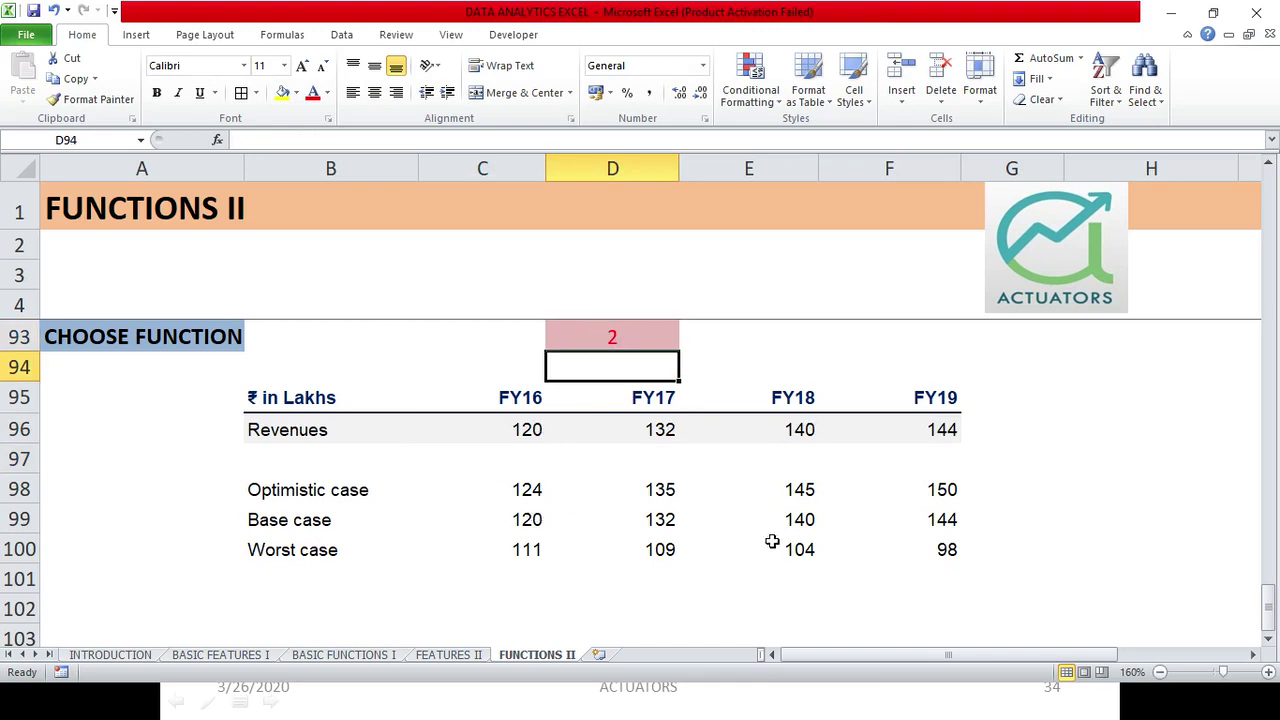
{"action": "left_click", "coordinate": [501, 428]}
{"action": "double_click", "coordinate": [501, 428]}
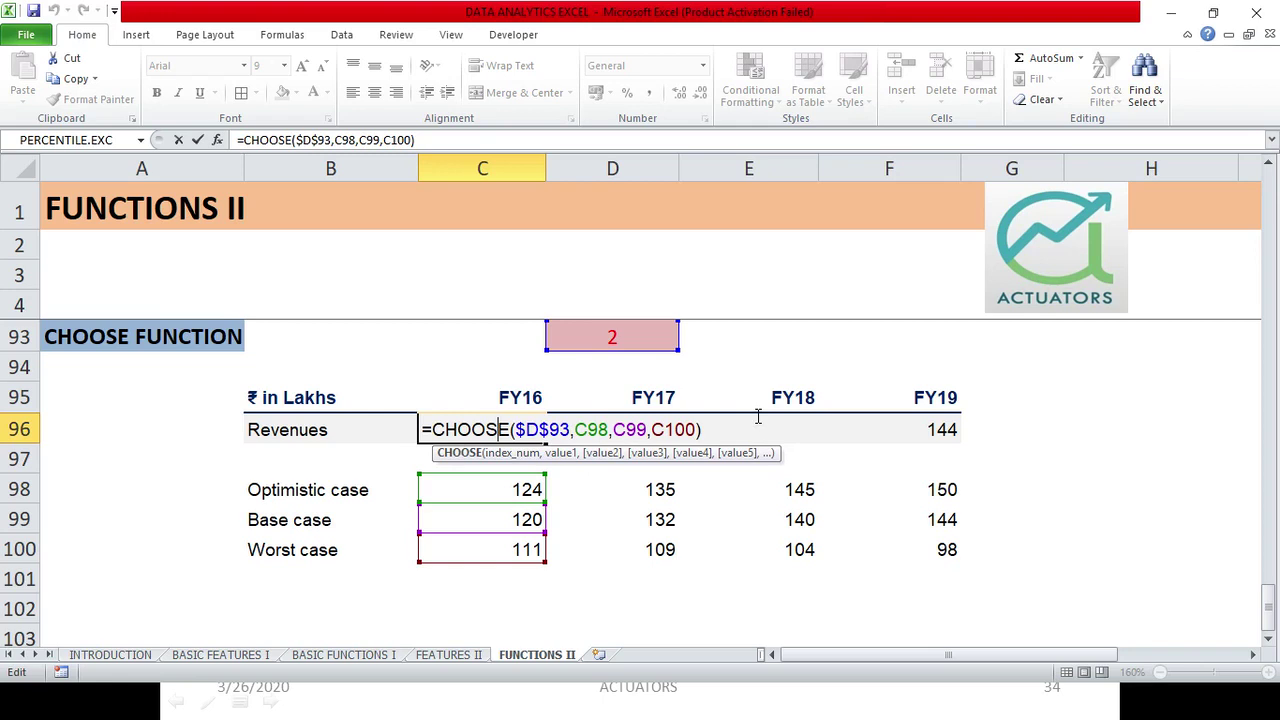
{"action": "key", "text": "Return"}
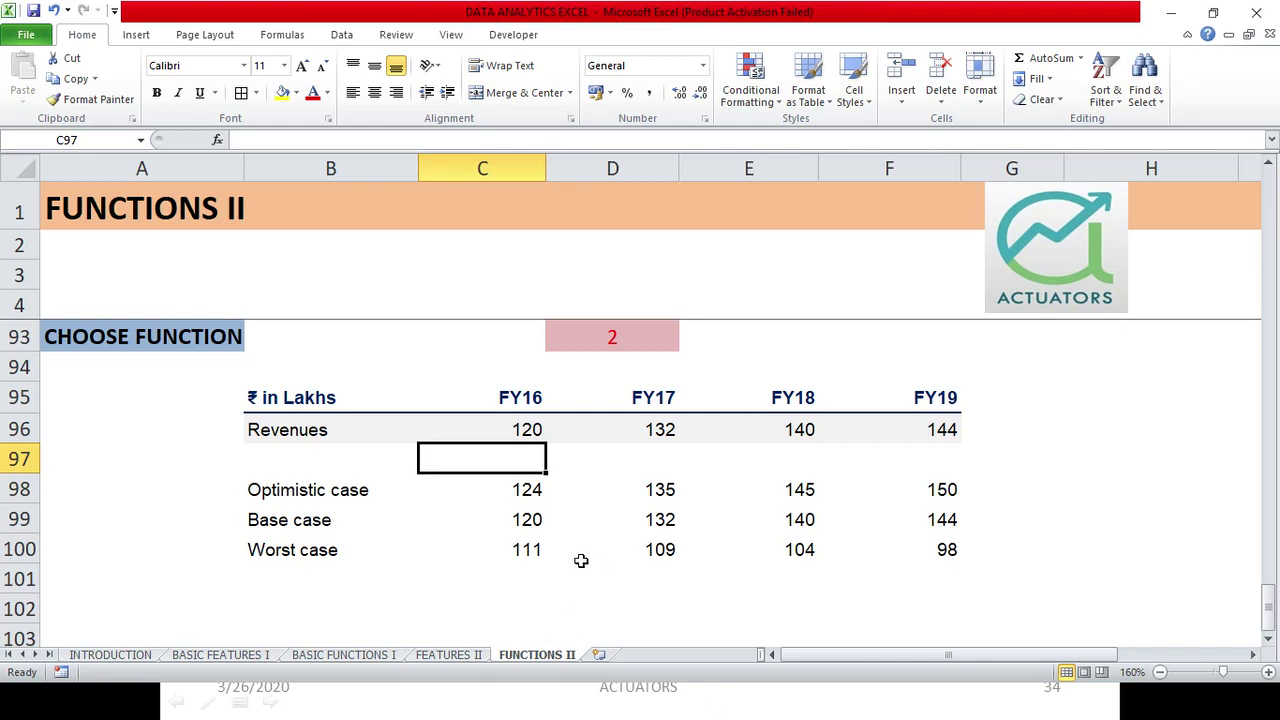
{"action": "key", "text": "Down"}
{"action": "key", "text": "Down"}
{"action": "key", "text": "Down"}
{"action": "key", "text": "Down"}
{"action": "key", "text": "Down"}
{"action": "left_click", "coordinate": [863, 335]}
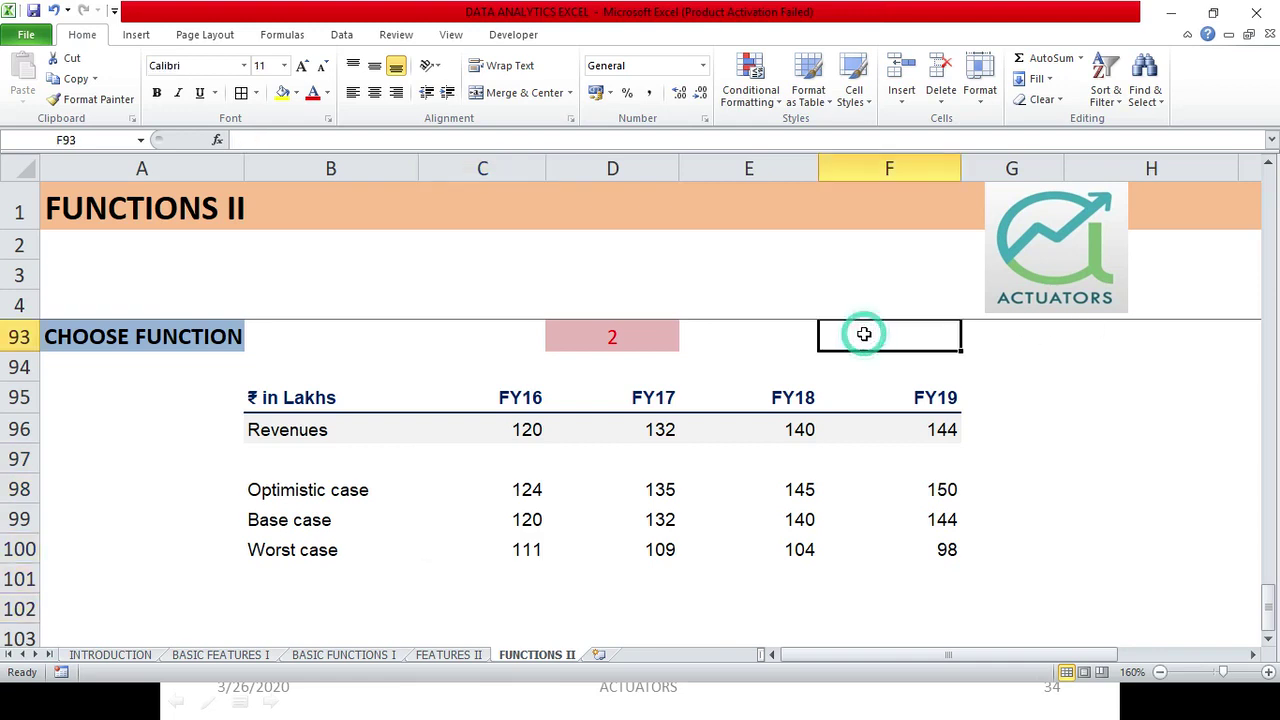
- Enter =CHOOSE(1,8+9,5*2) in F93, which returns 17
{"action": "type", "text": "=CHOOSE"}
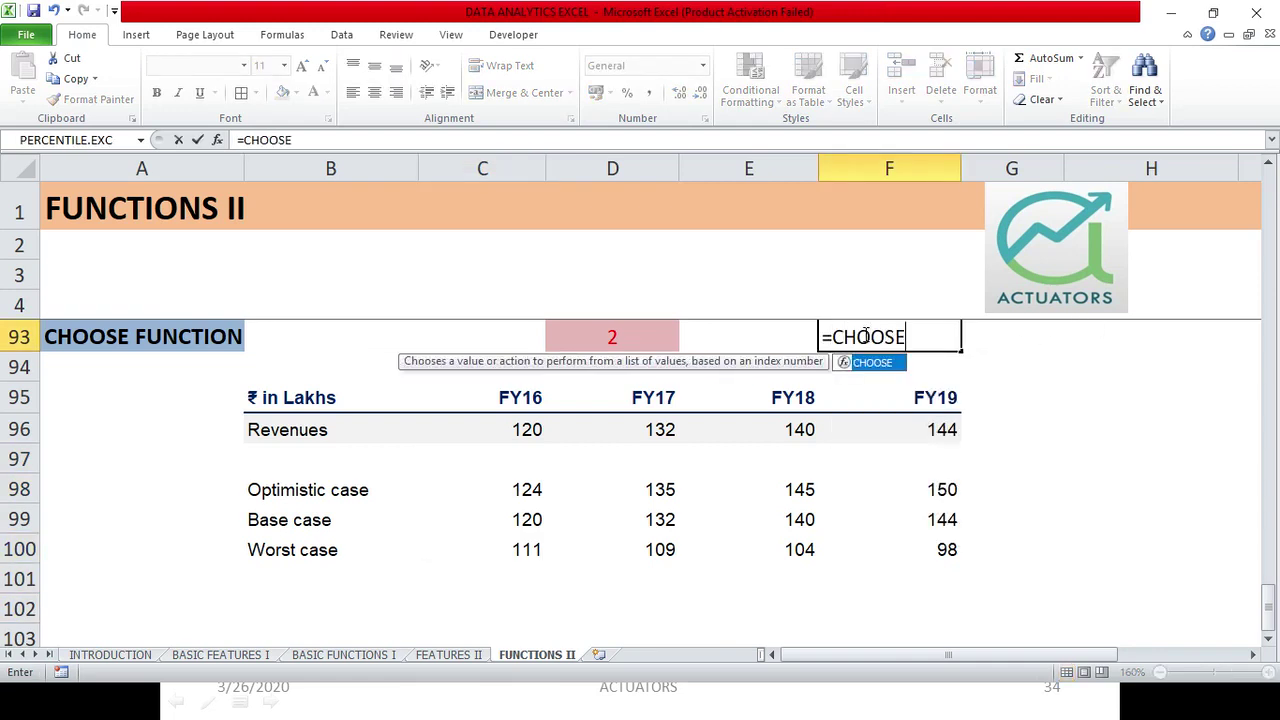
{"action": "type", "text": "("}
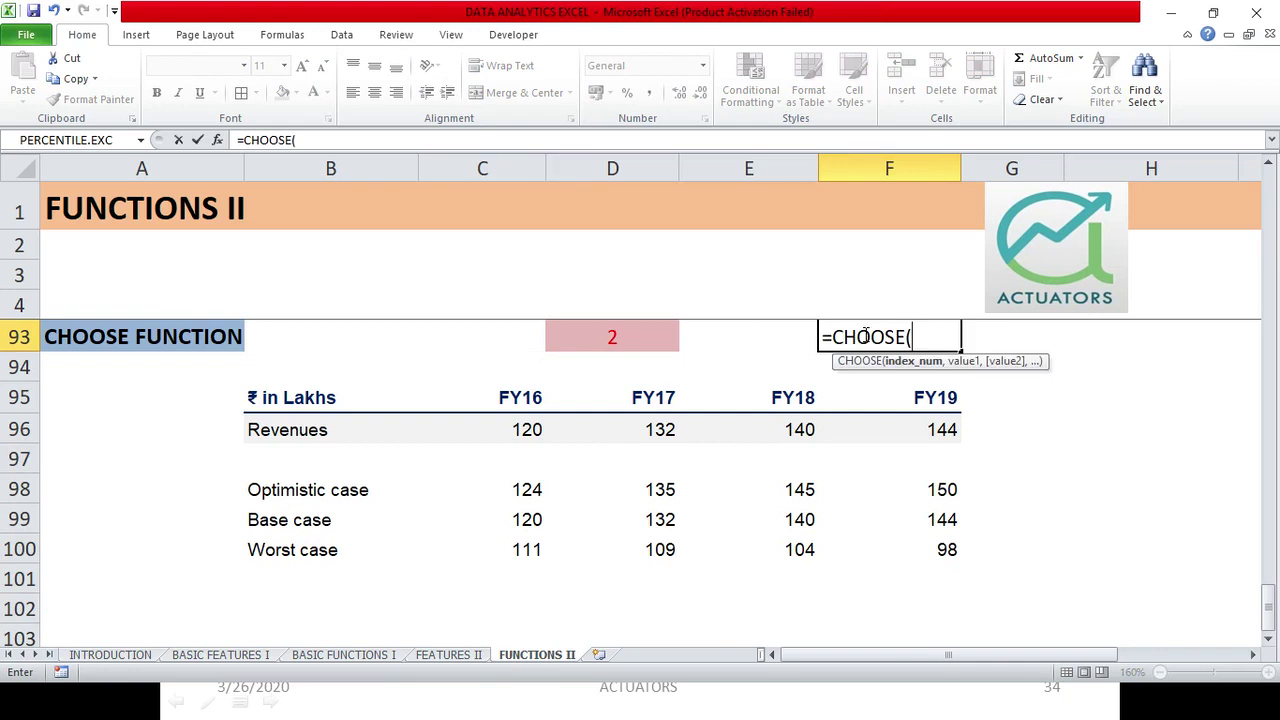
{"action": "type", "text": "1,"}
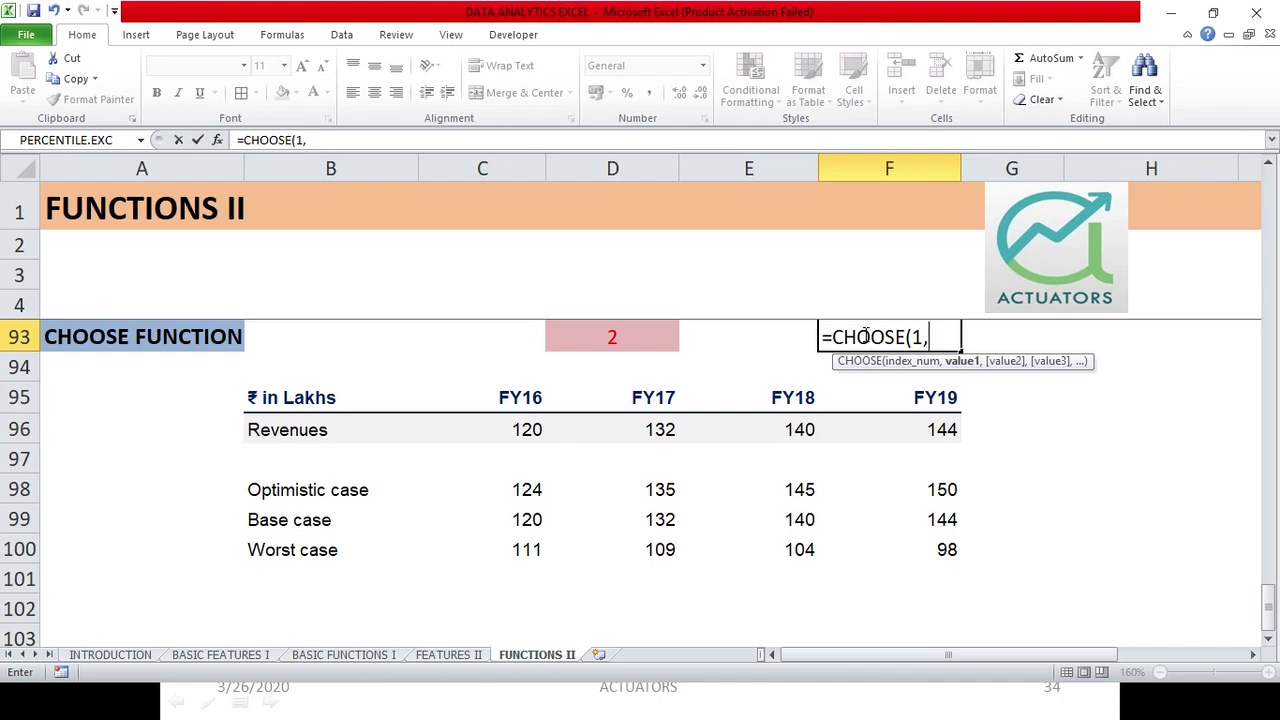
{"action": "type", "text": "8+9"}
{"action": "type", "text": ","}
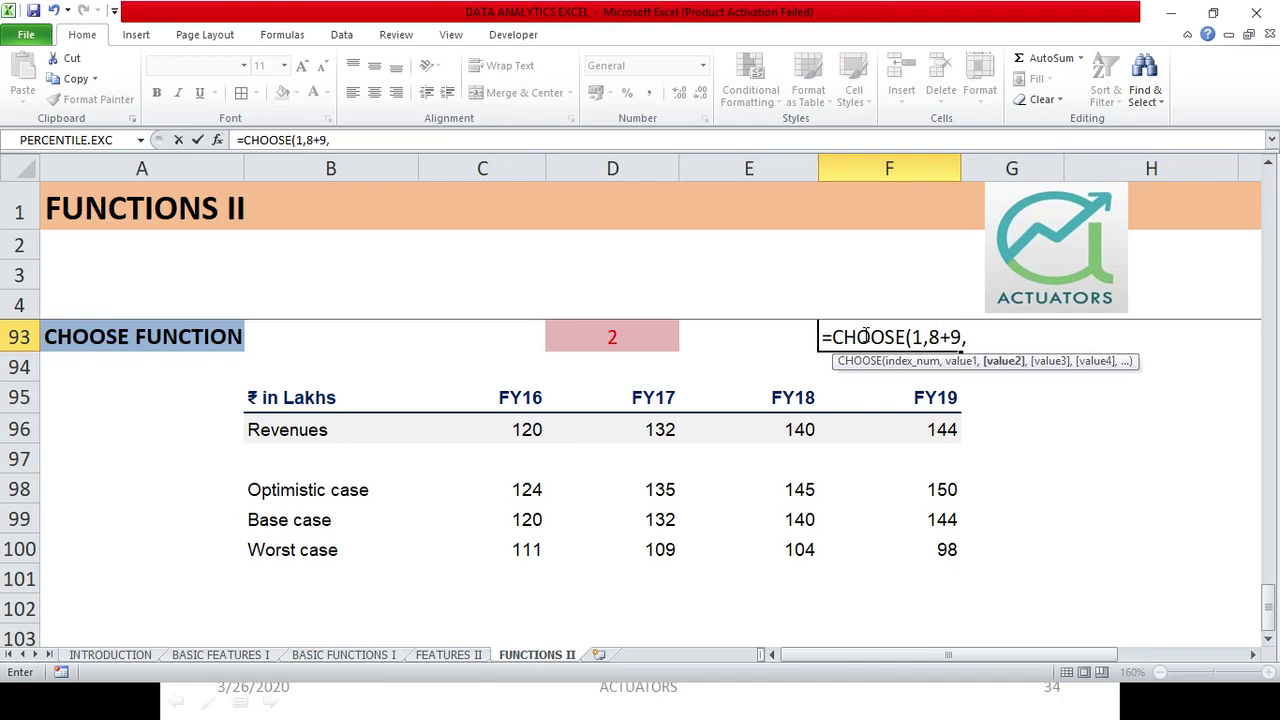
{"action": "type", "text": "5"}
{"action": "type", "text": "*2)"}
{"action": "key", "text": "Return"}
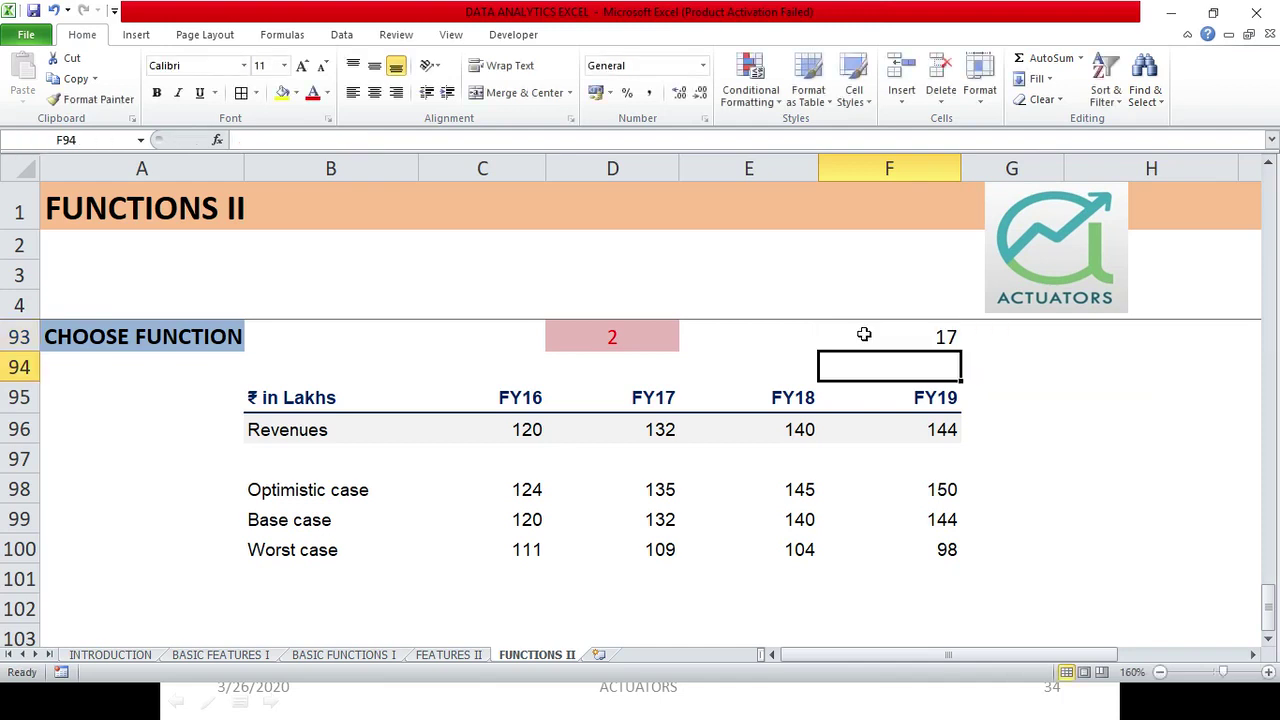
- Review the index 1 and the calculated option arguments in the F93 formula
{"action": "double_click", "coordinate": [934, 334]}
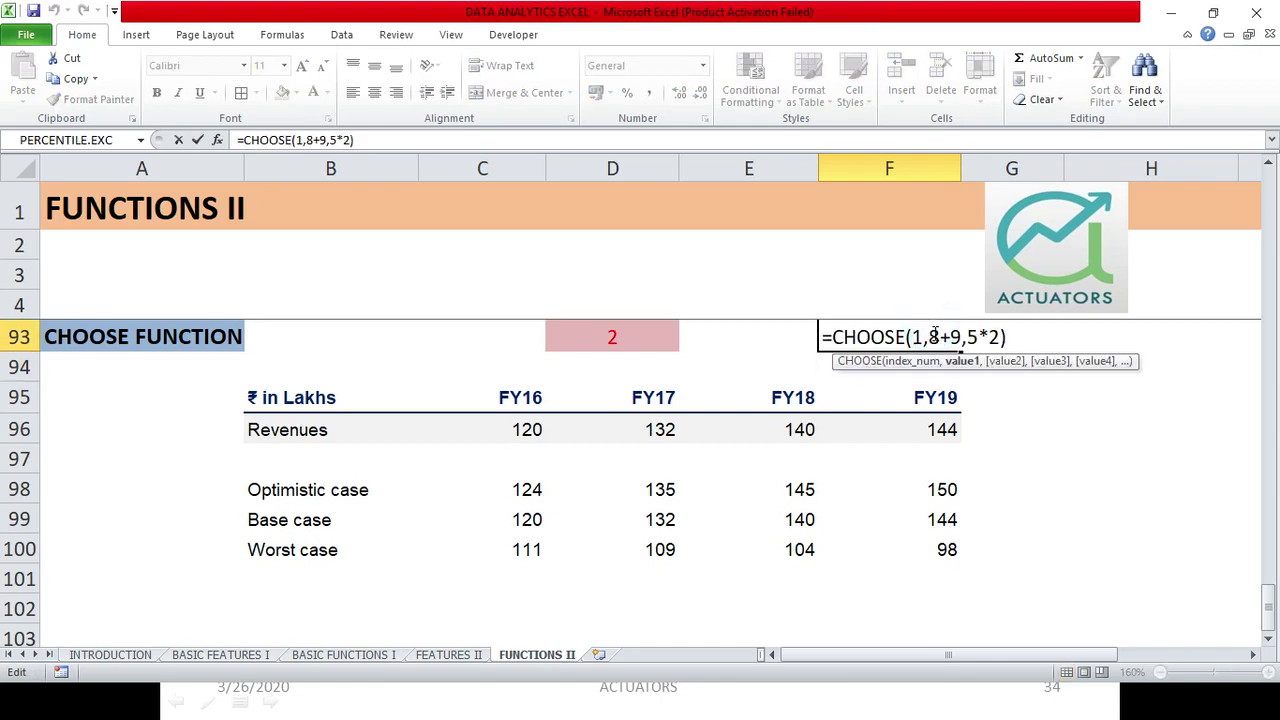
{"action": "mouse_move", "coordinate": [964, 338]}
{"action": "left_mouse_down"}
{"action": "mouse_move", "coordinate": [928, 338]}
{"action": "mouse_move", "coordinate": [967, 338]}
{"action": "left_mouse_up"}
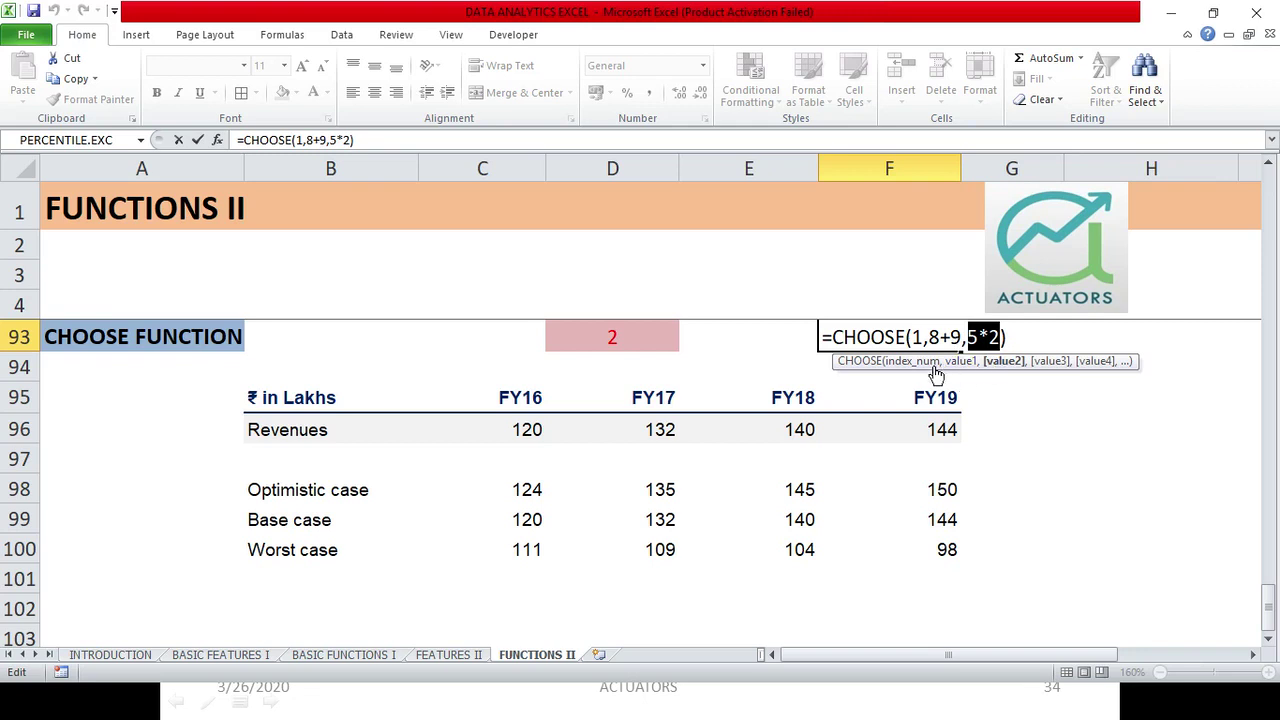
{"action": "double_click", "coordinate": [917, 338]}
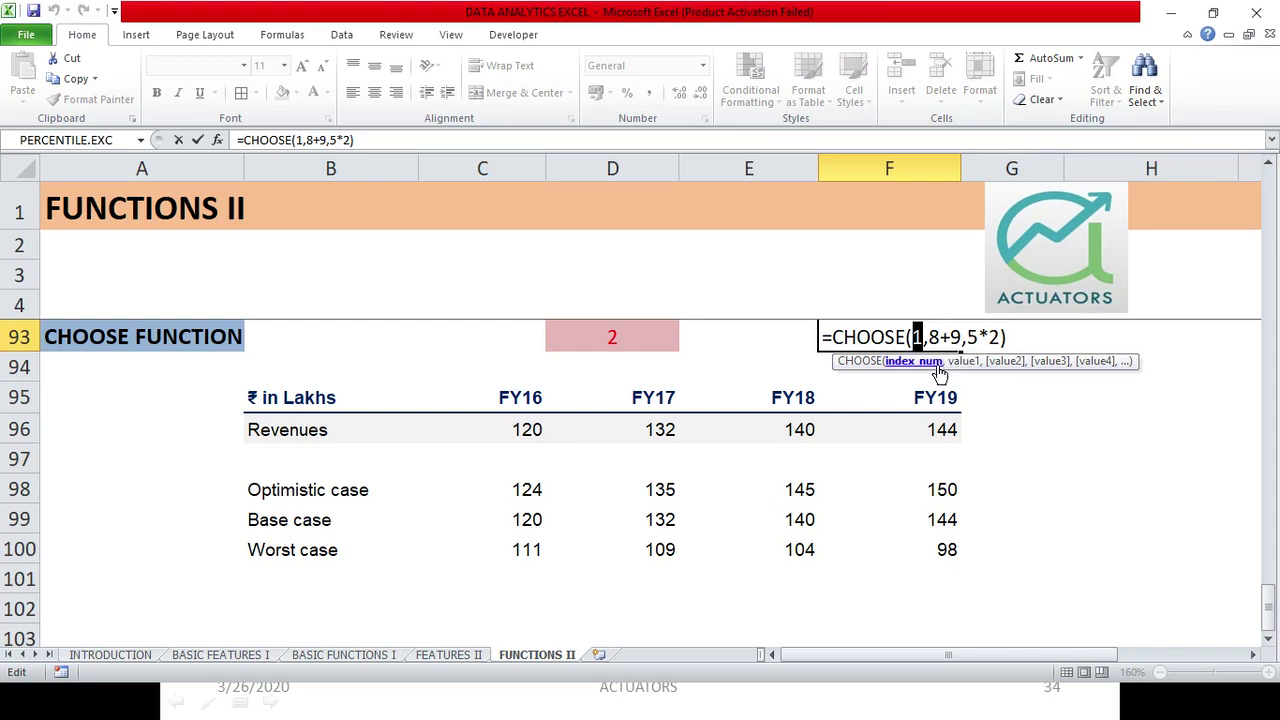
{"action": "key", "text": "Return"}
{"action": "double_click", "coordinate": [924, 337]}
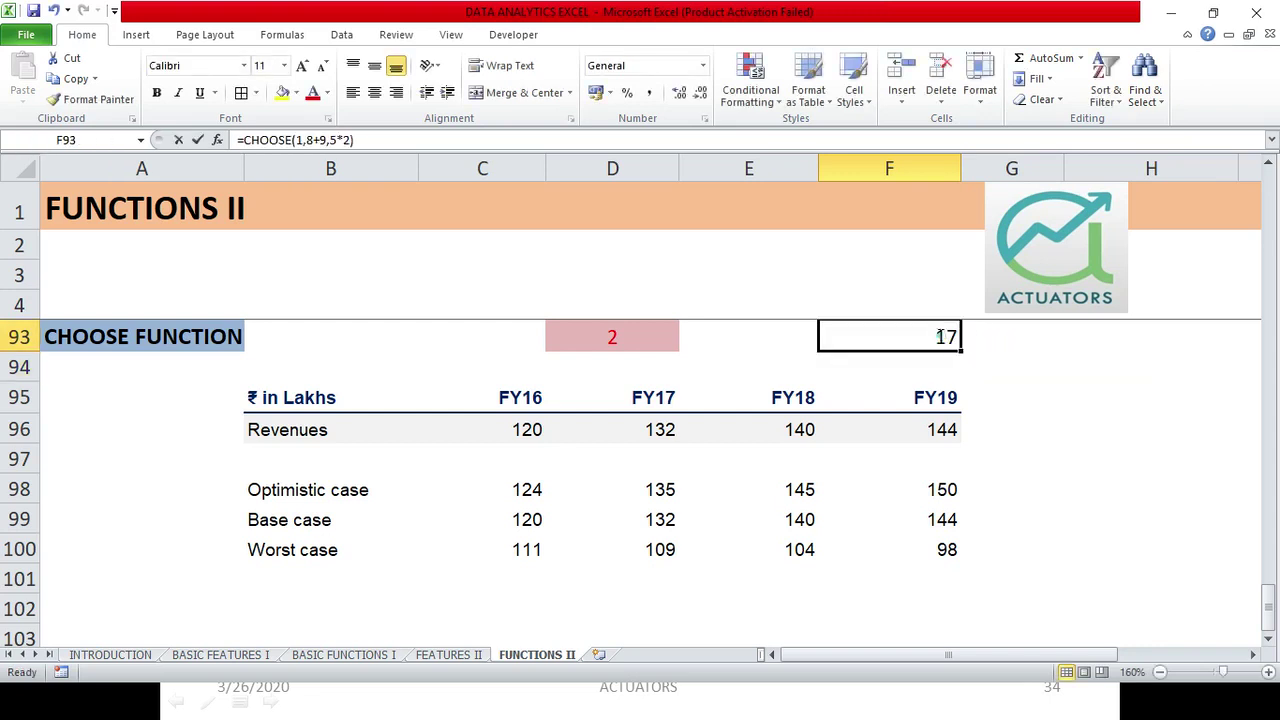
- Change the F93 CHOOSE index from 1 to 2 so it returns 10
{"action": "key", "text": "BackSpace"}
{"action": "type", "text": "2"}
{"action": "key", "text": "Return"}
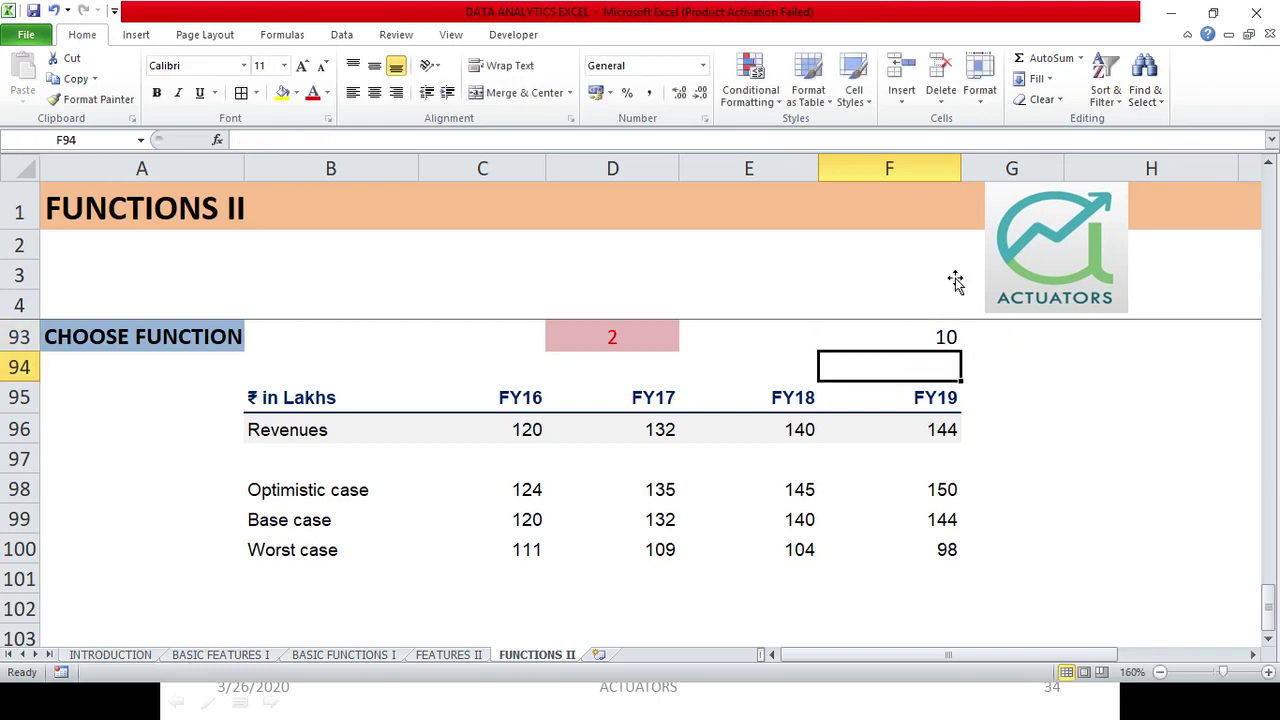
- Recheck the F93 formula showing 10, then open the FY16 Revenues formula in C96
{"action": "double_click", "coordinate": [920, 337]}
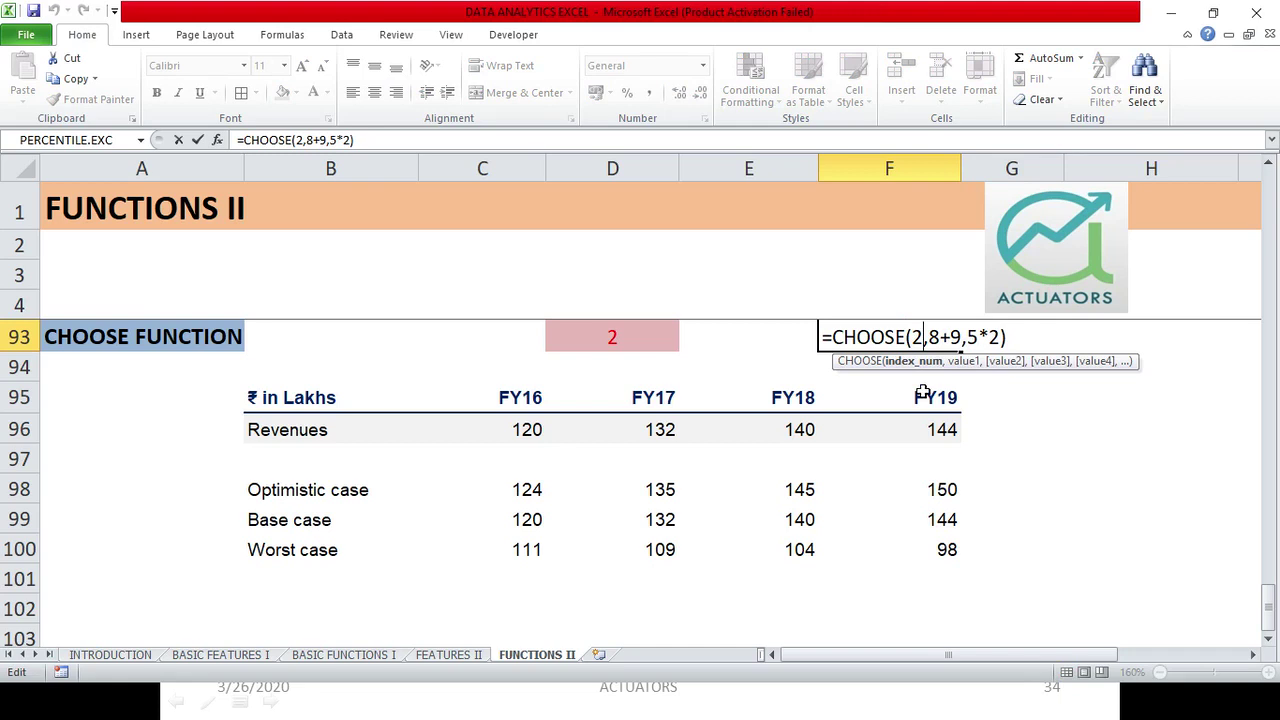
{"action": "key", "text": "Return"}
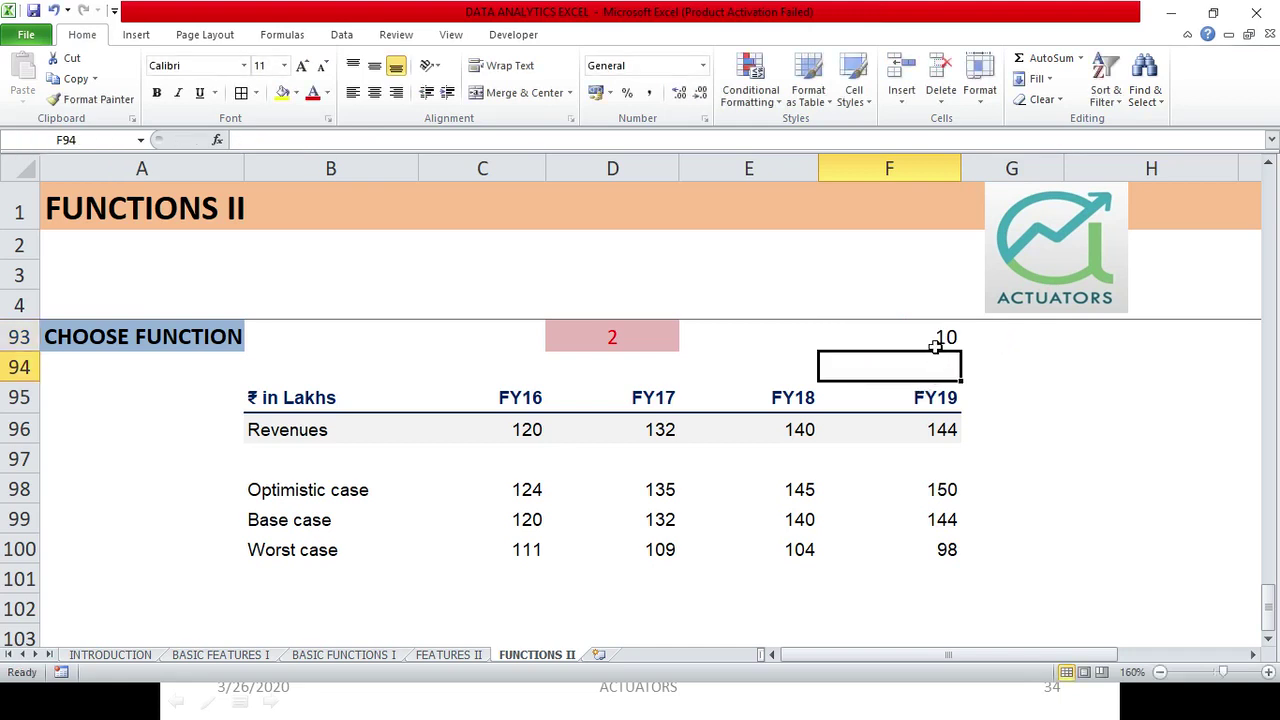
{"action": "double_click", "coordinate": [940, 337]}
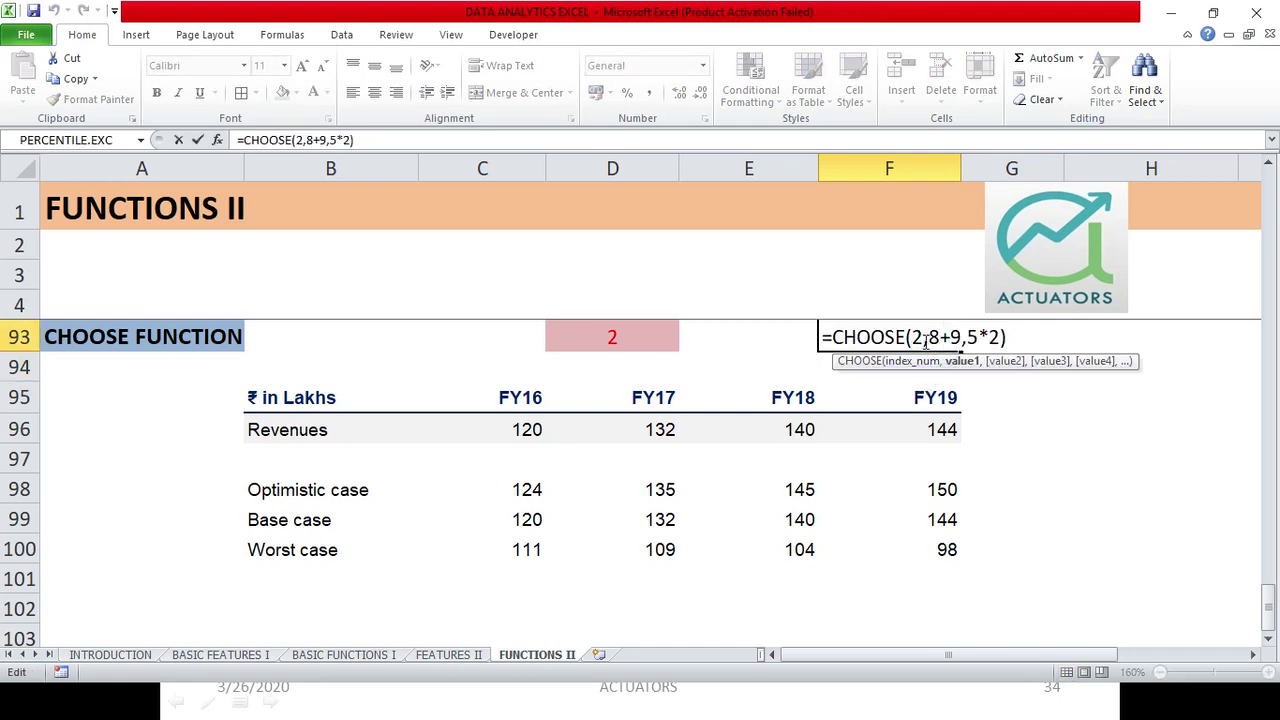
{"action": "key", "text": "Return"}
{"action": "left_click", "coordinate": [532, 516]}
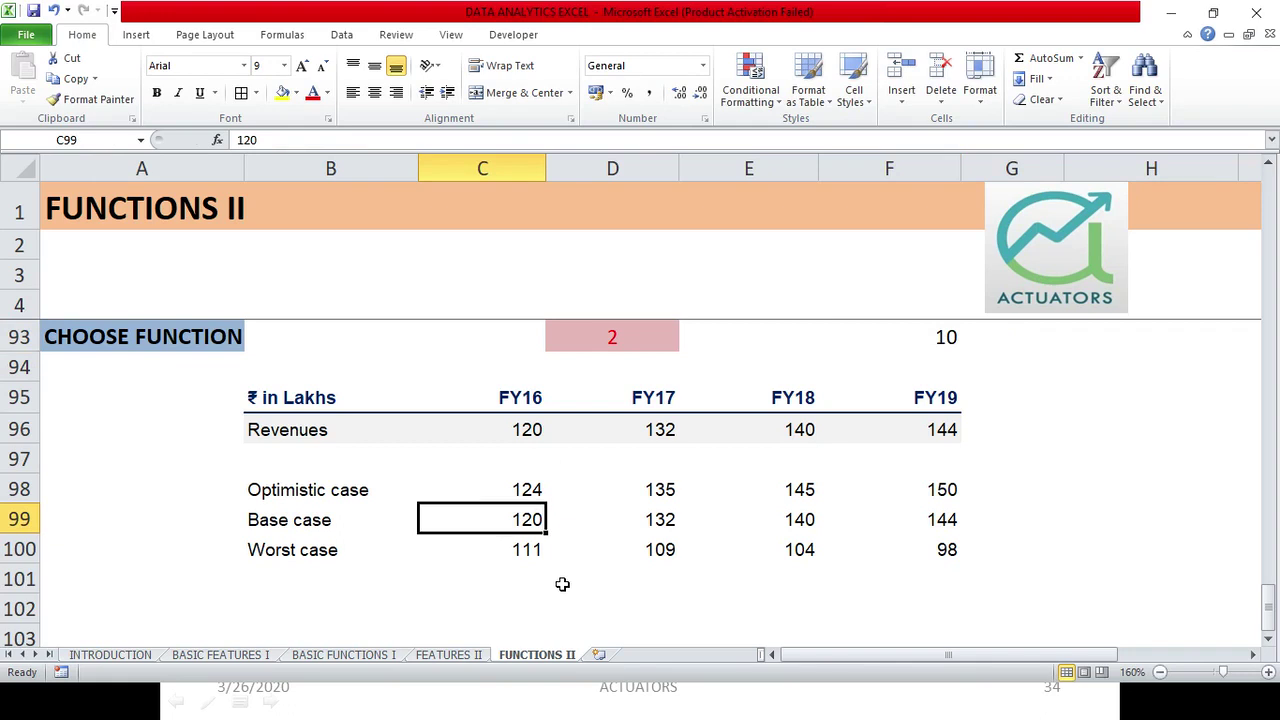
{"action": "double_click", "coordinate": [527, 425]}
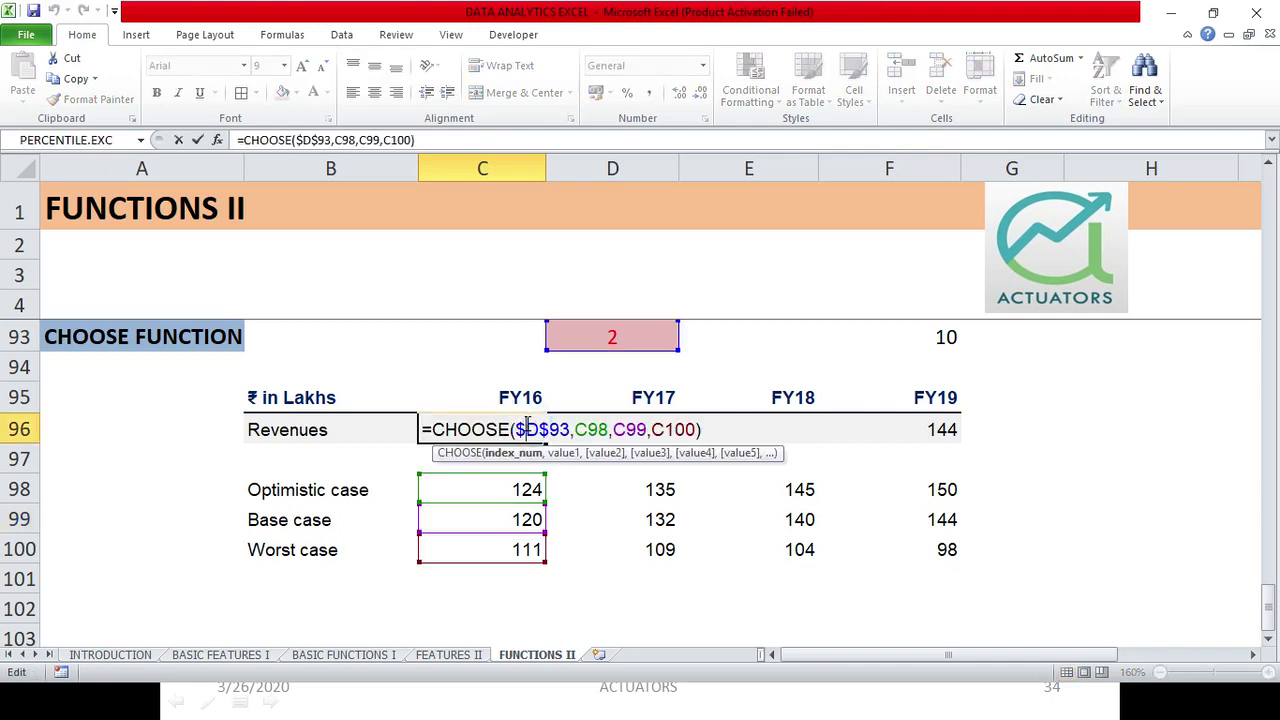